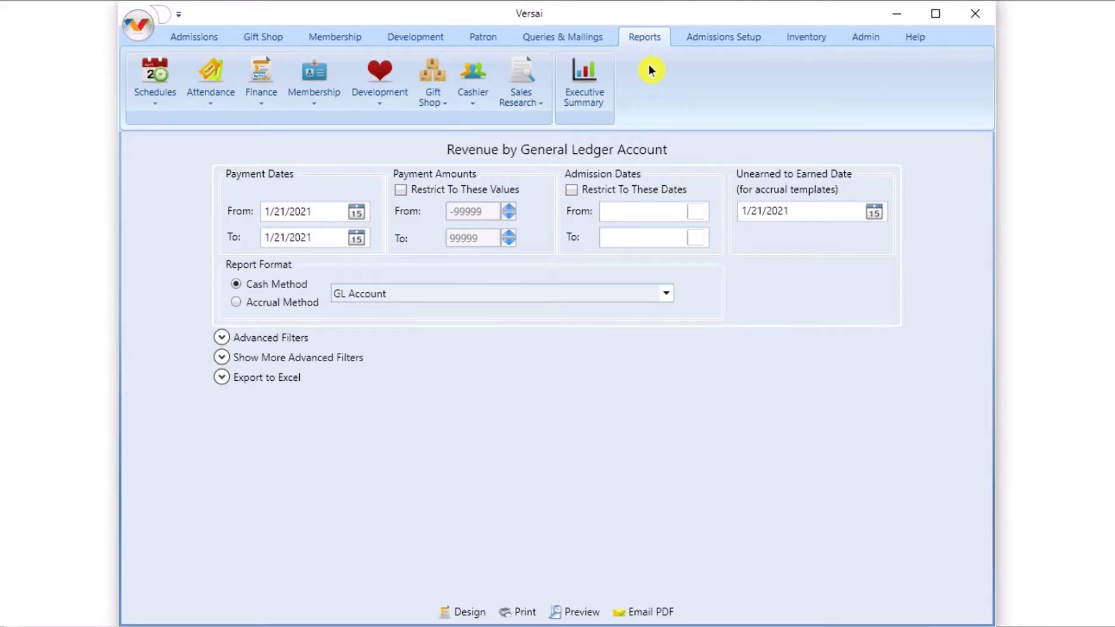
pyautogui.click(271, 84)
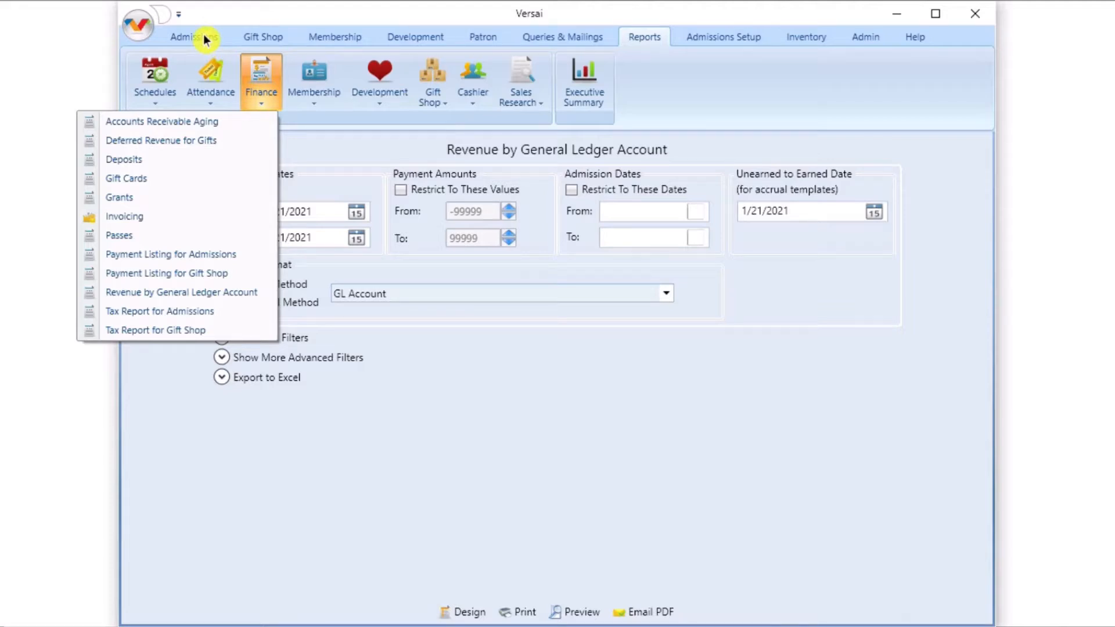
pyautogui.click(250, 90)
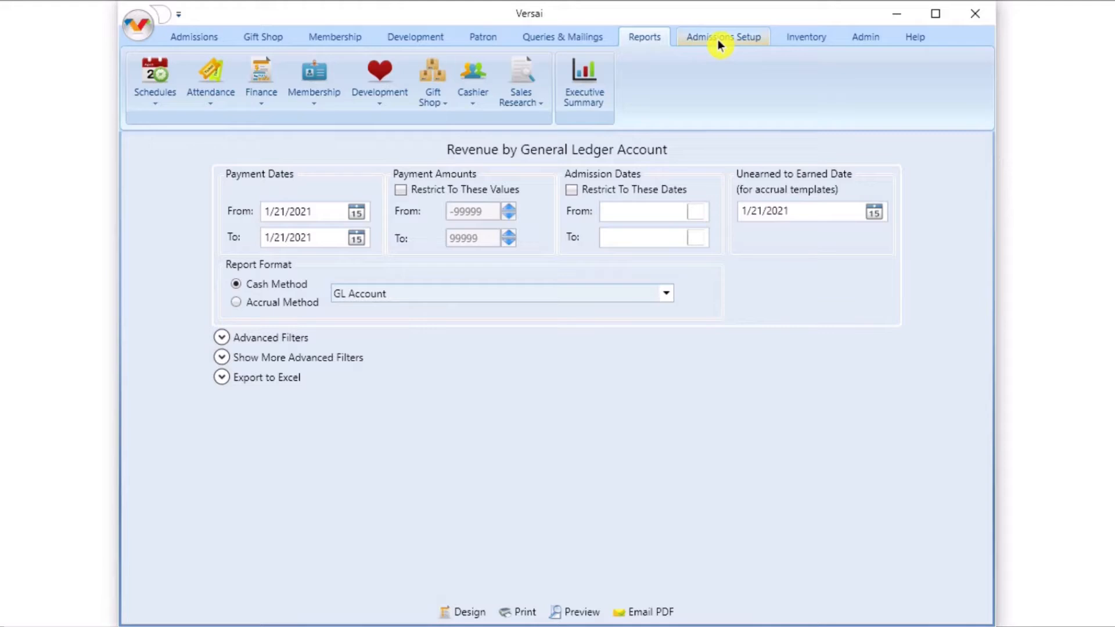
# - Open the Apparel inventory item category, examine its tax rate and GL account number, and close it without saving
pyautogui.click(818, 41)
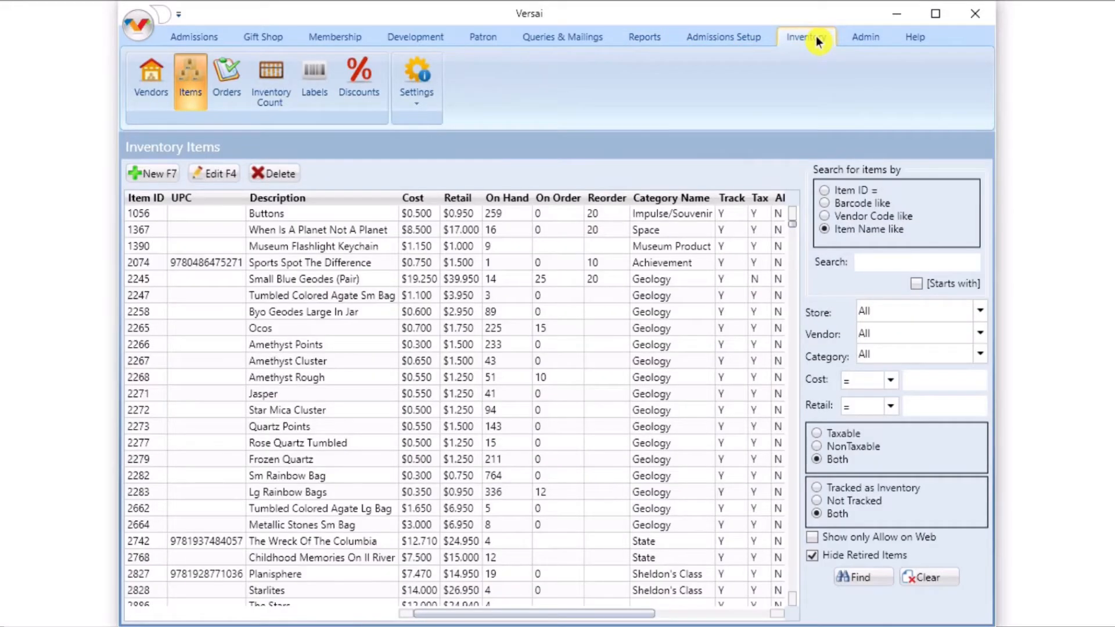
pyautogui.click(423, 102)
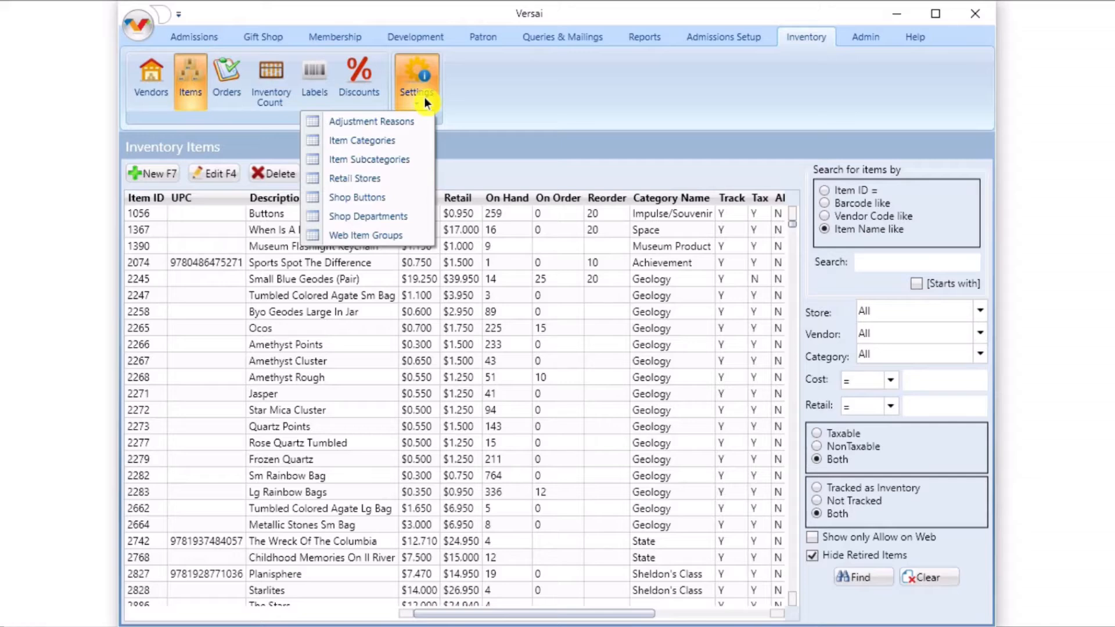
pyautogui.click(388, 141)
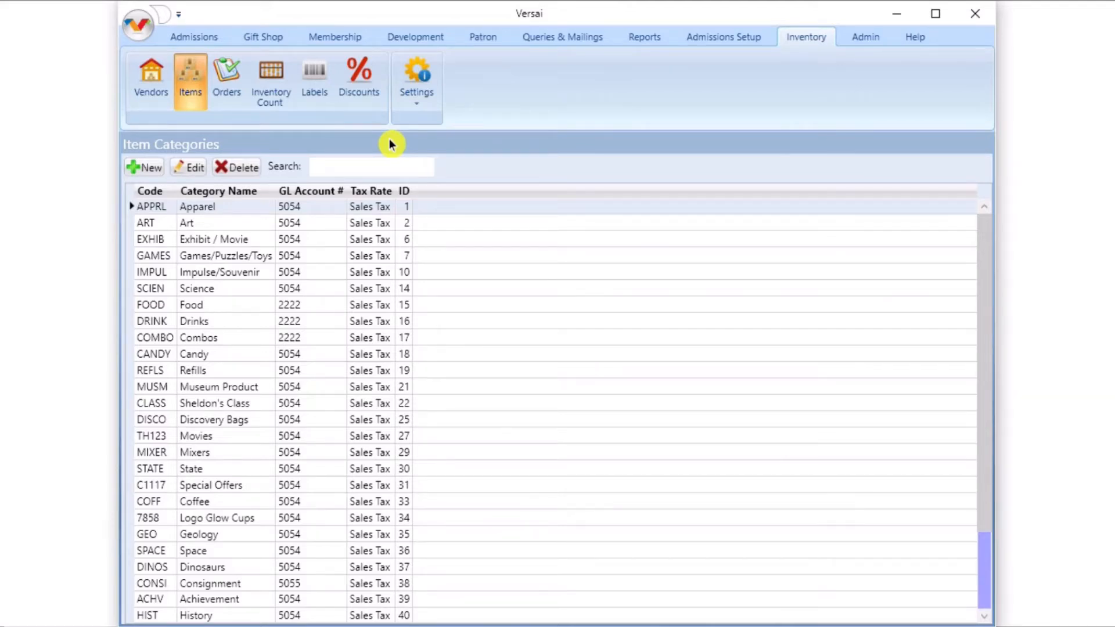
pyautogui.doubleClick(263, 213)
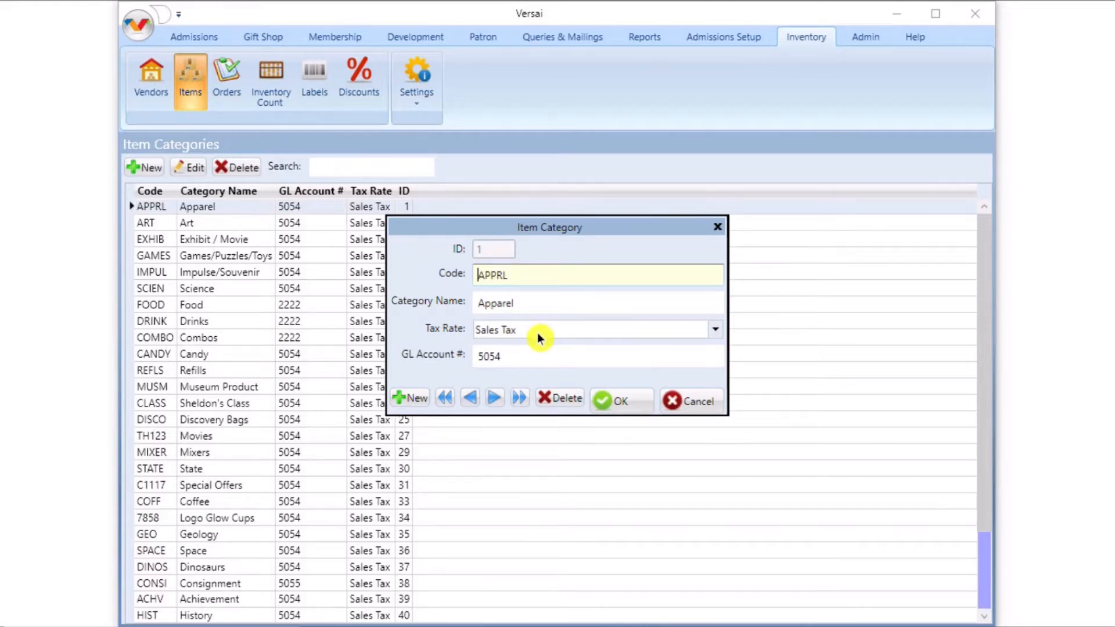
pyautogui.click(584, 327)
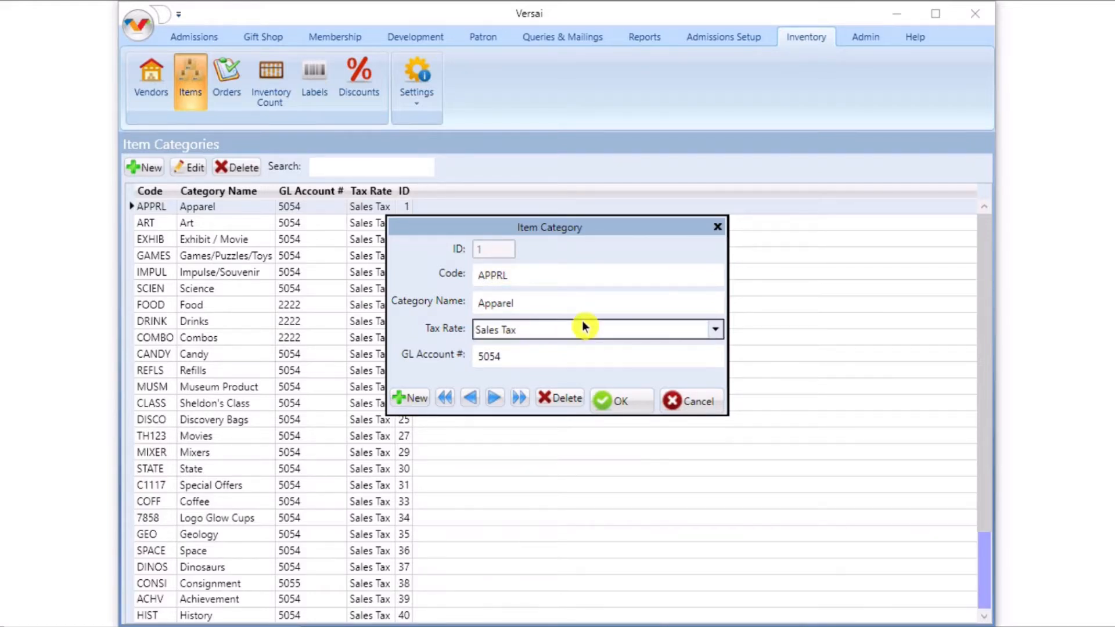
pyautogui.click(536, 354)
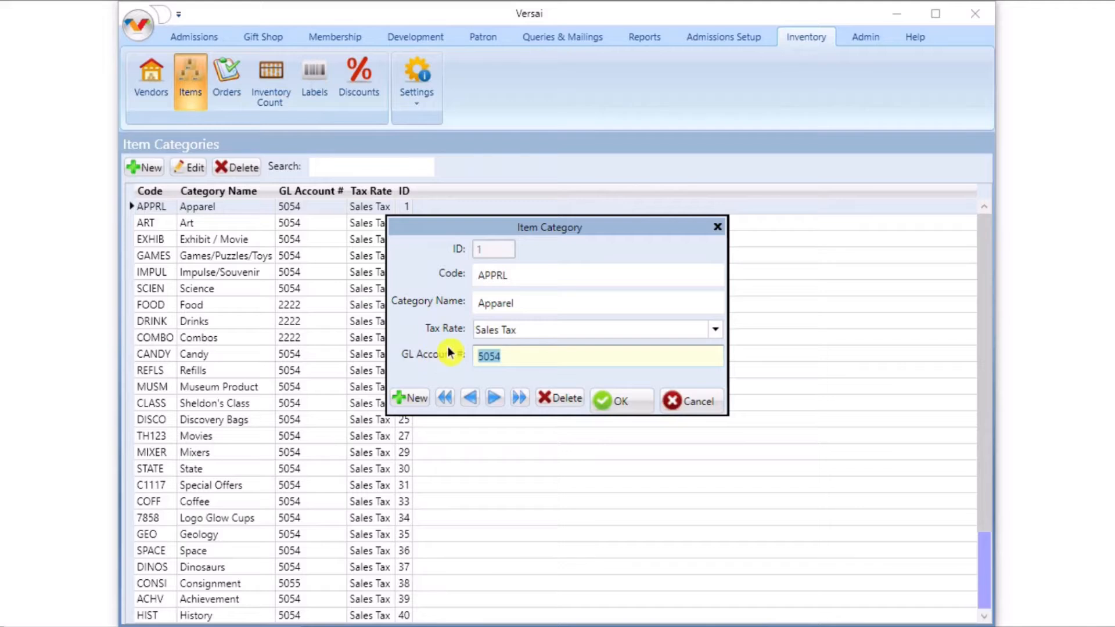
pyautogui.click(691, 403)
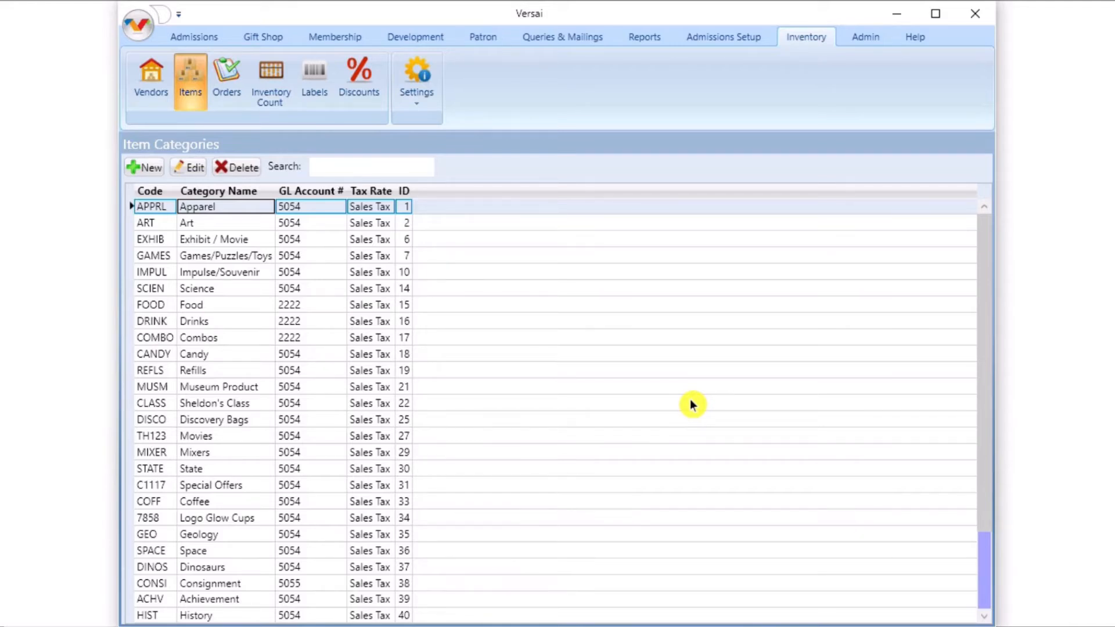
# - Open the inventory item Small Blue Geodes (Pair), look through its category choices, and close it without saving
pyautogui.click(191, 74)
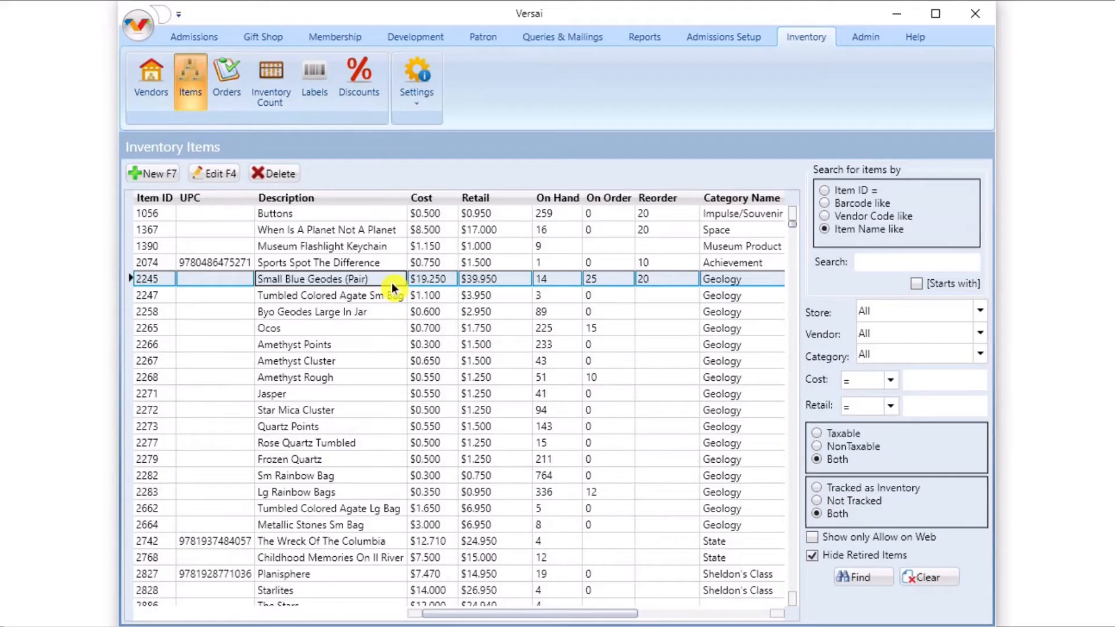
pyautogui.doubleClick(391, 282)
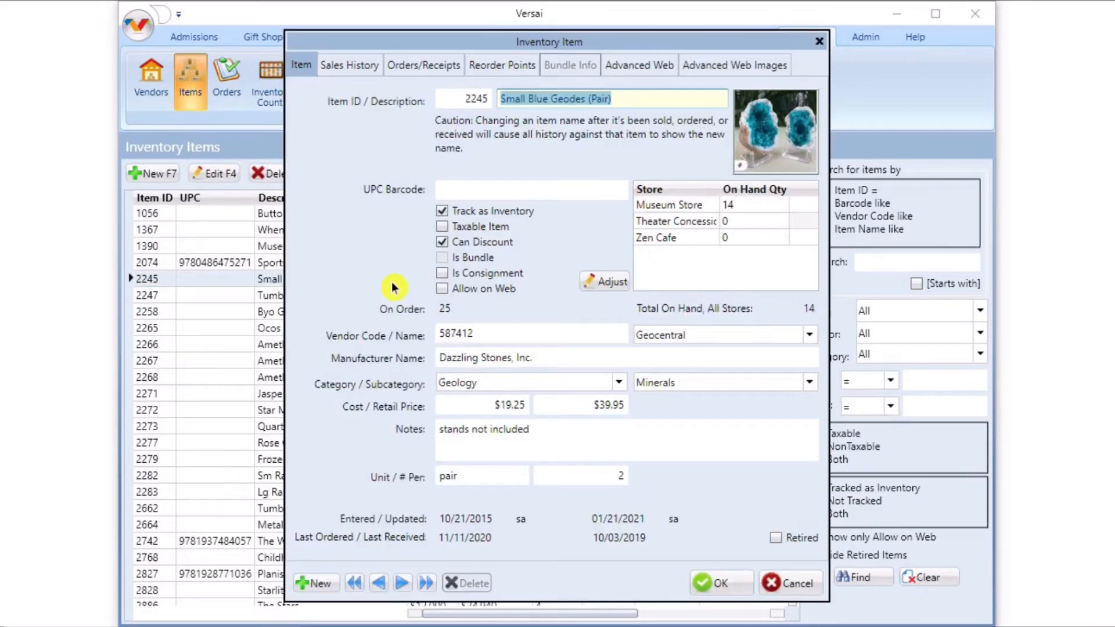
pyautogui.click(587, 382)
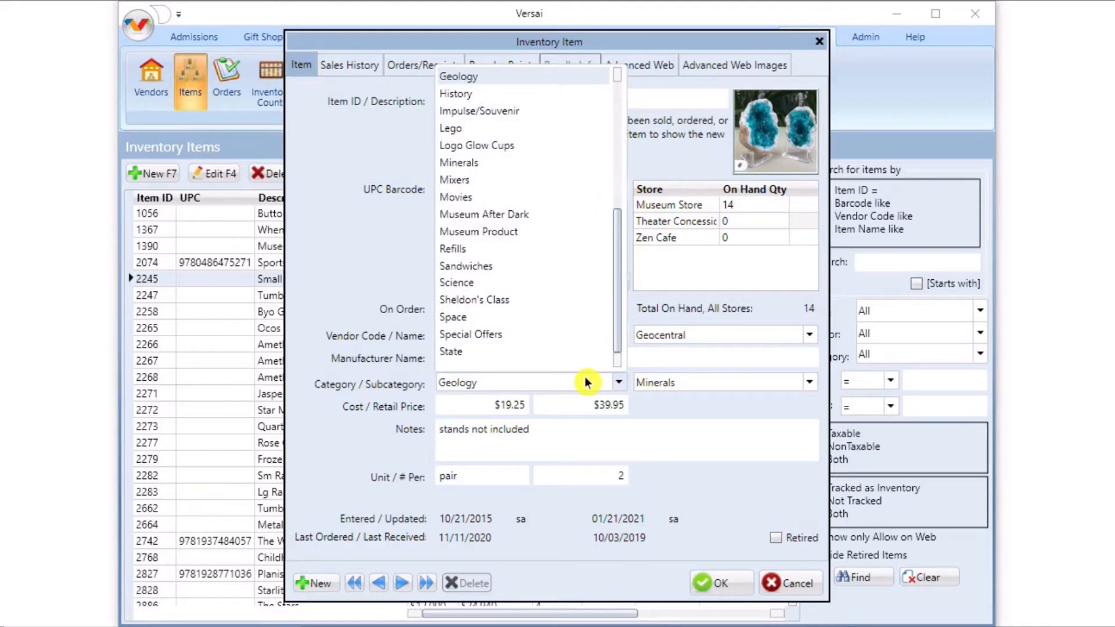
pyautogui.click(587, 381)
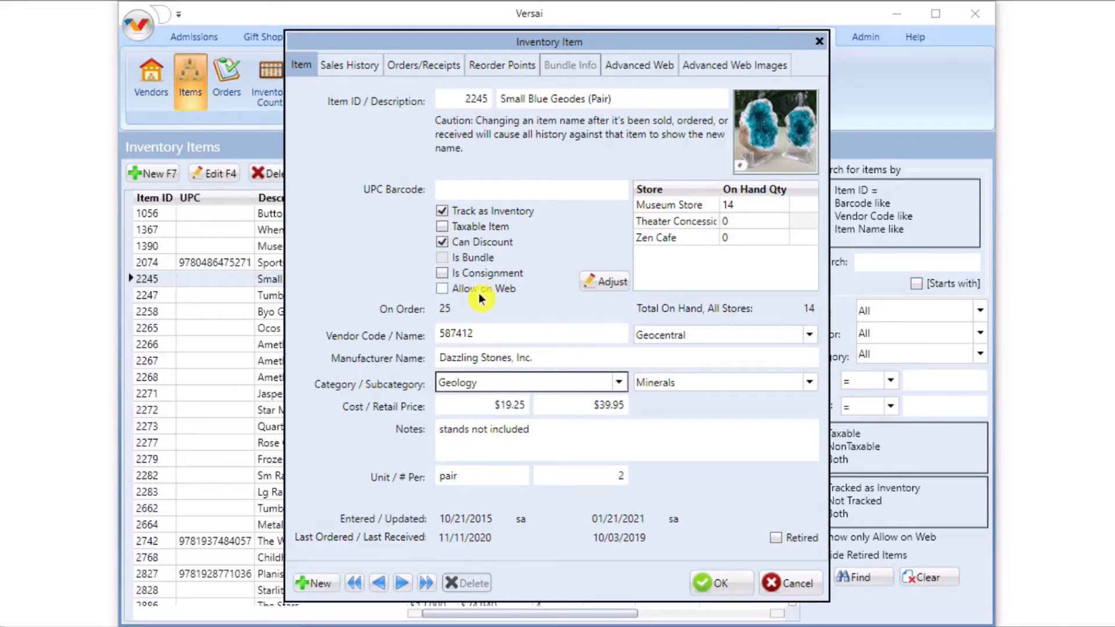
pyautogui.click(773, 581)
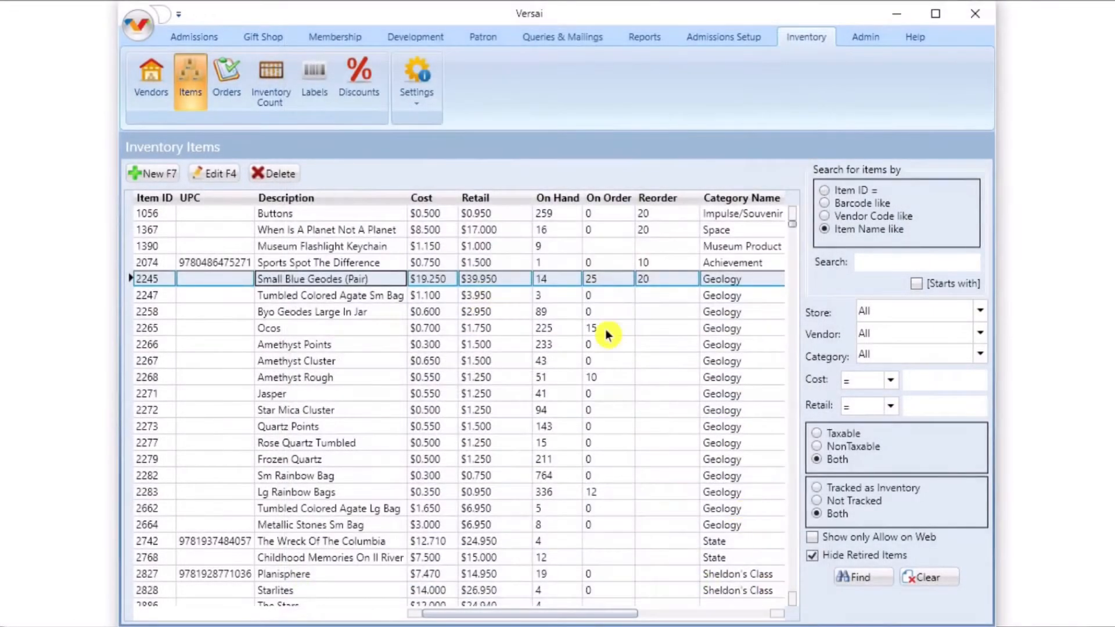
# - Open the Mineral Fund record among the development campaigns and examine its default GL account
pyautogui.click(422, 38)
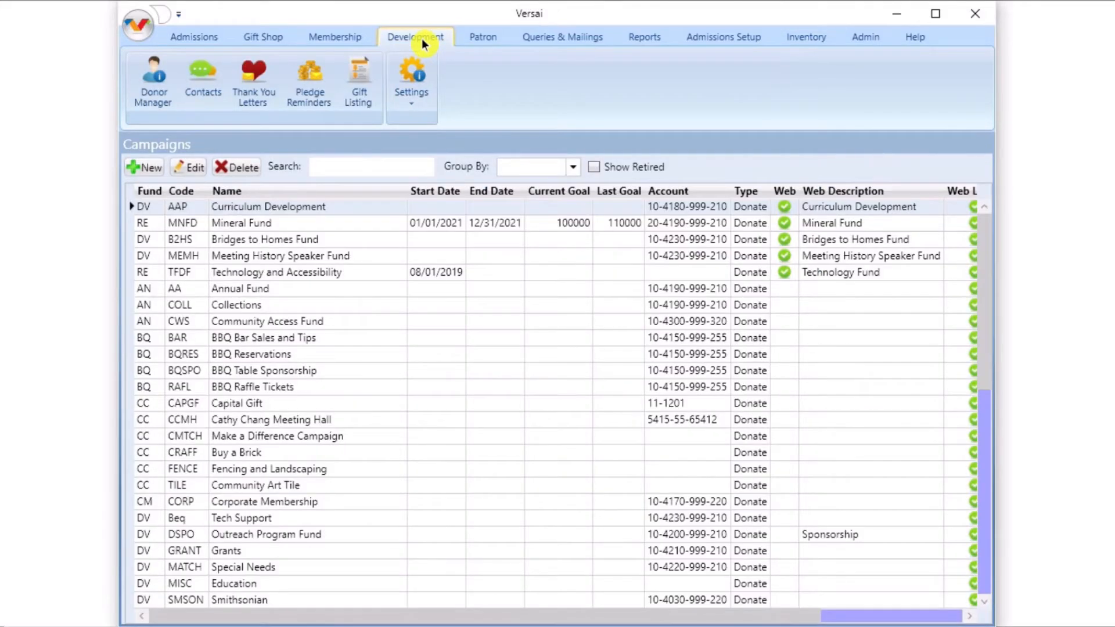
pyautogui.click(418, 93)
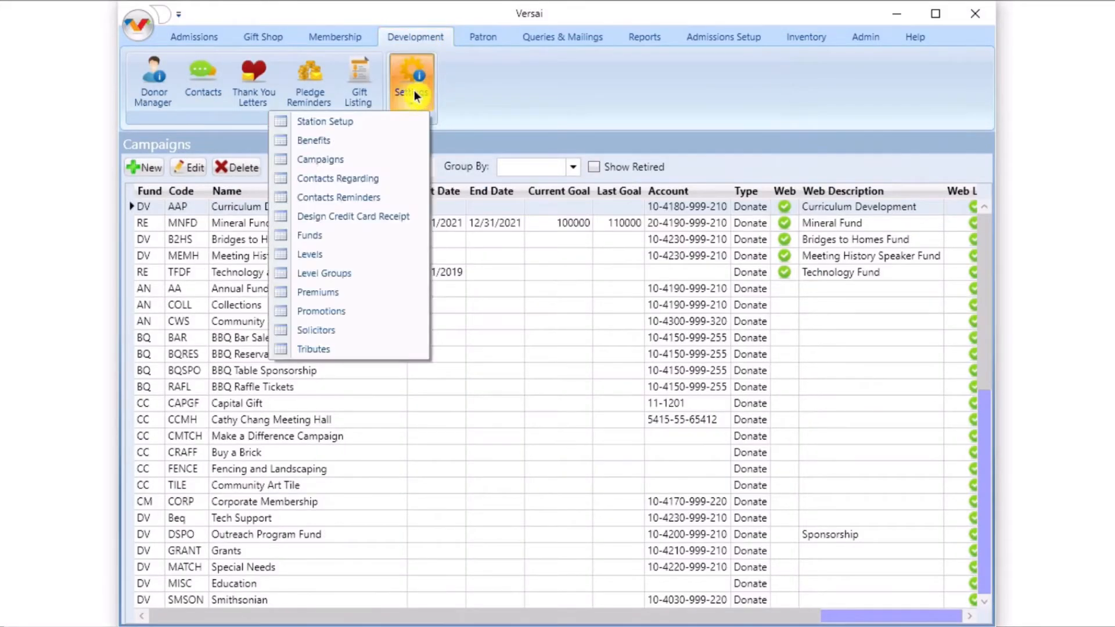
pyautogui.click(361, 159)
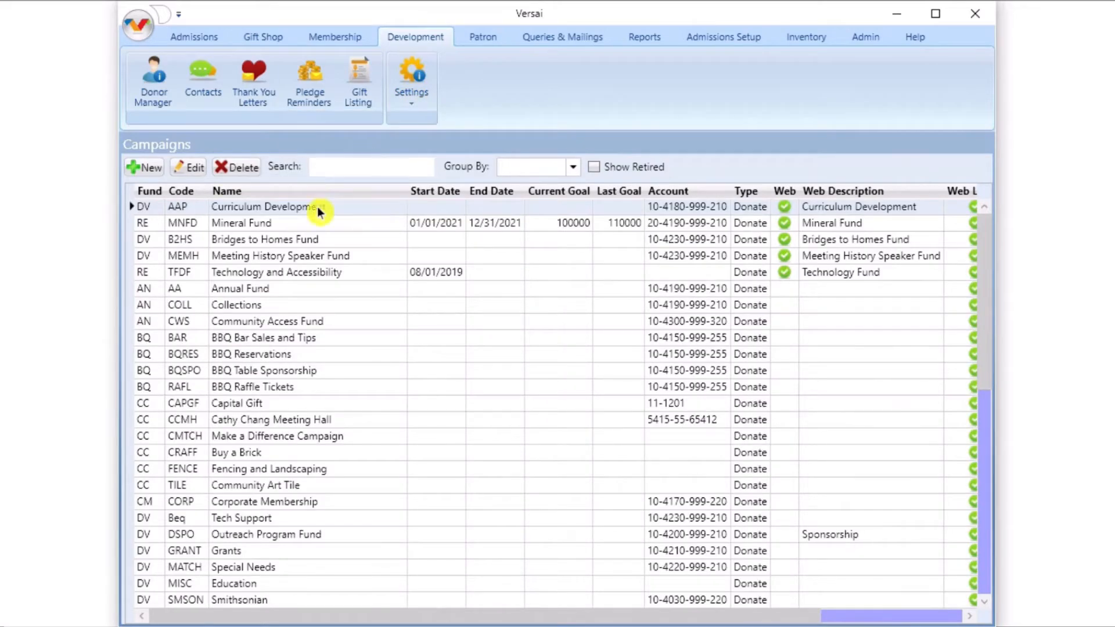
pyautogui.doubleClick(310, 223)
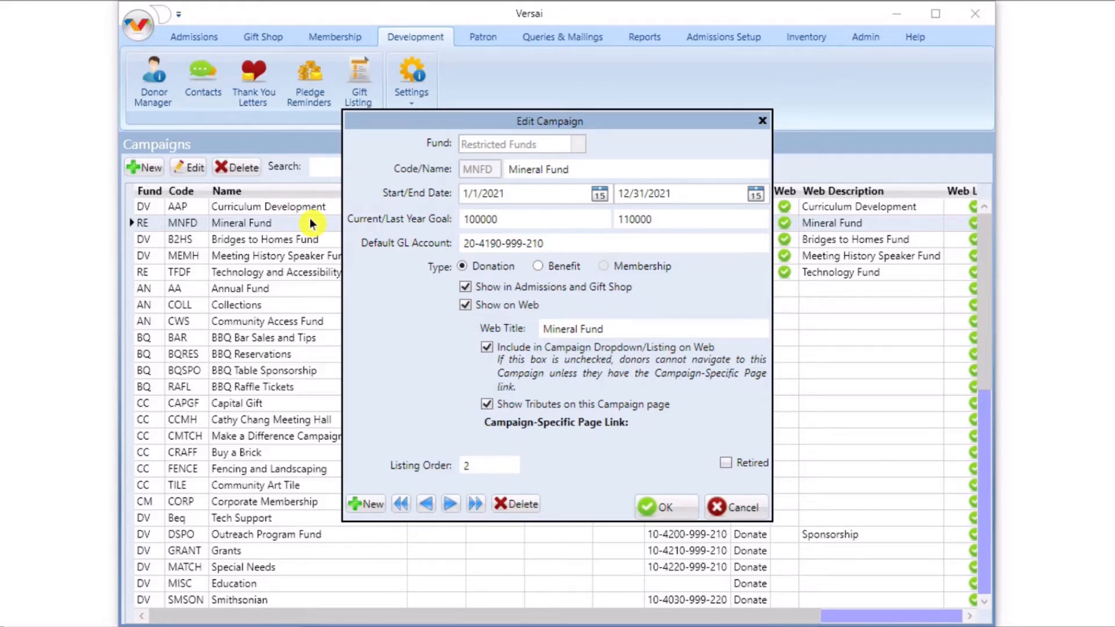
pyautogui.click(555, 247)
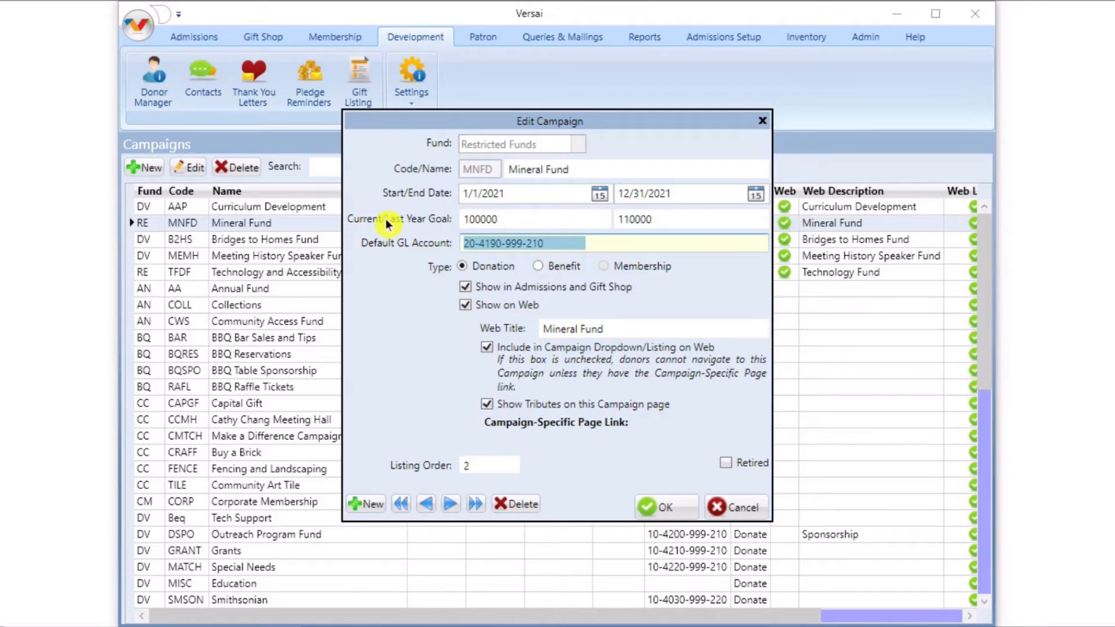
pyautogui.press('Return')
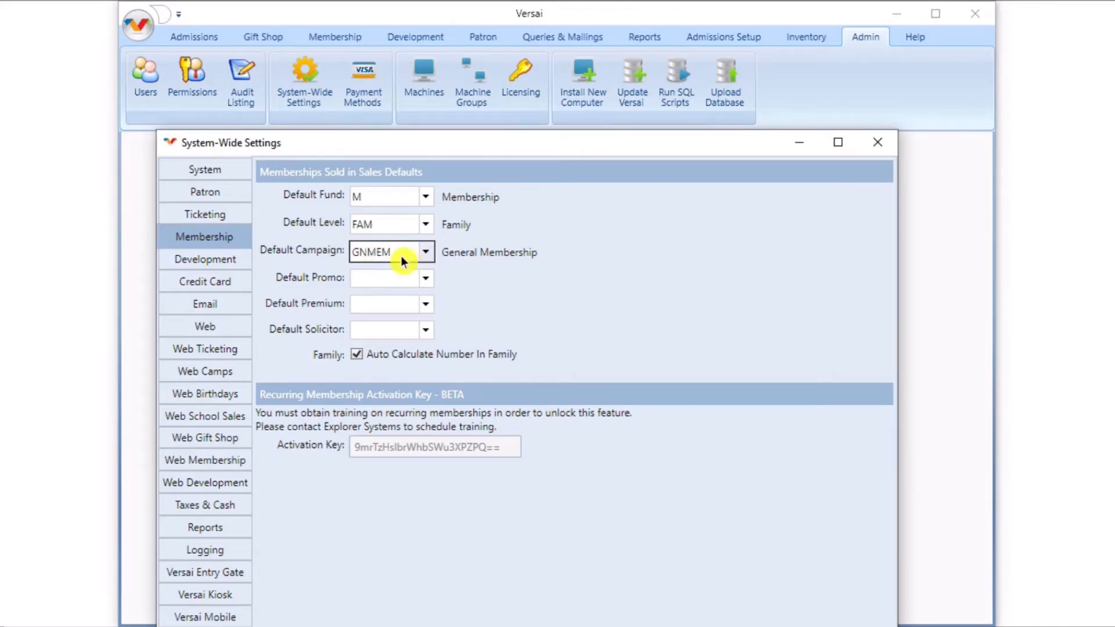
# - Check the default campaign for donations in the system-wide Development settings and close the settings
pyautogui.click(227, 260)
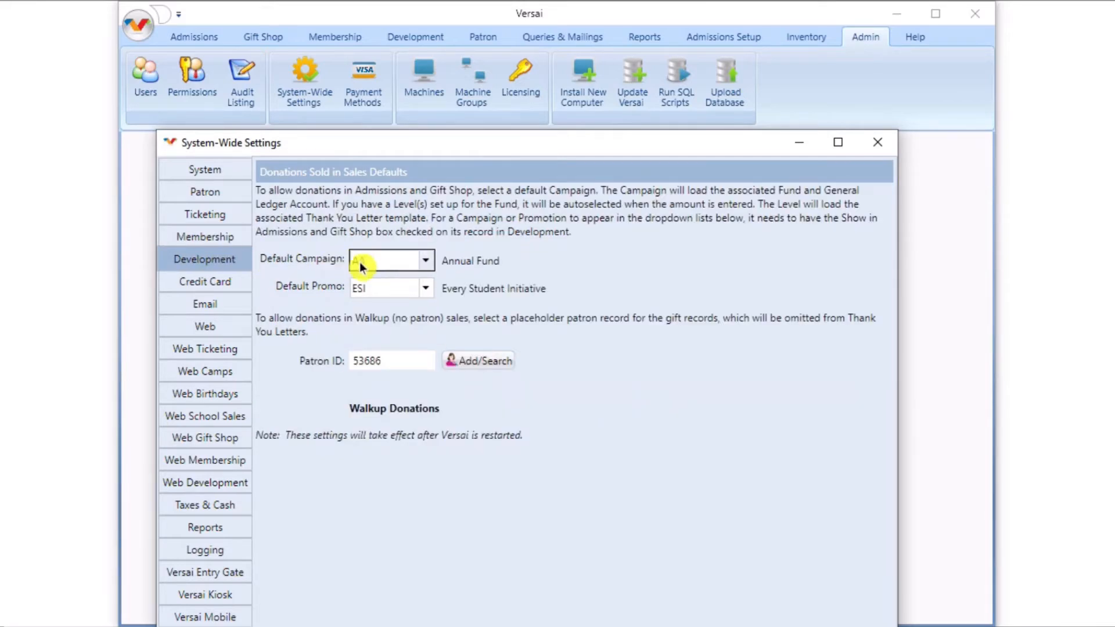
pyautogui.click(879, 145)
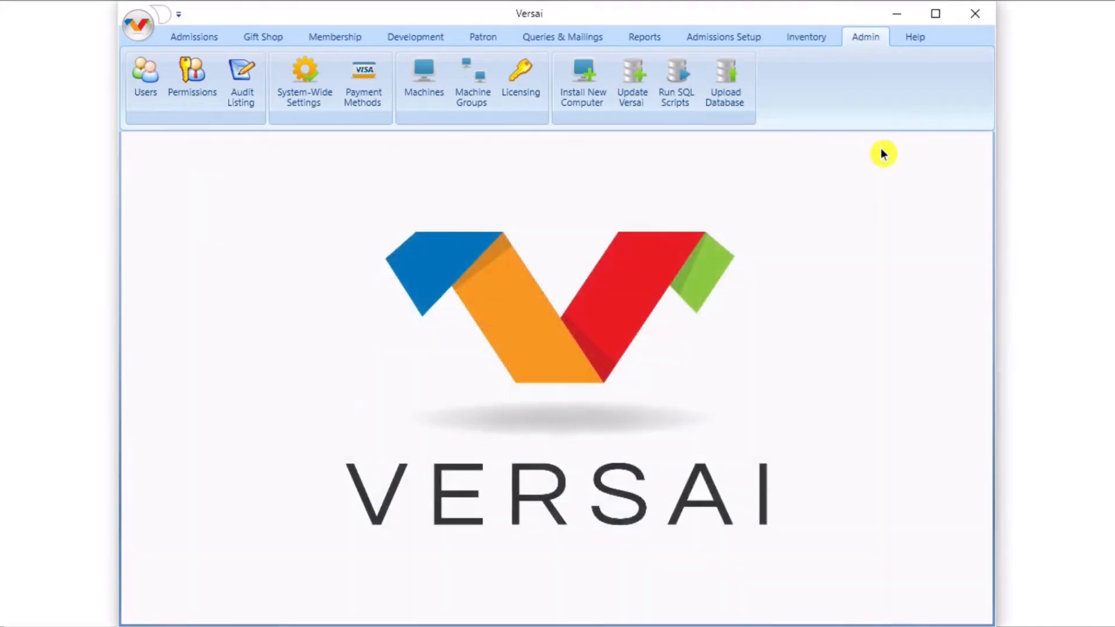
pyautogui.click(433, 38)
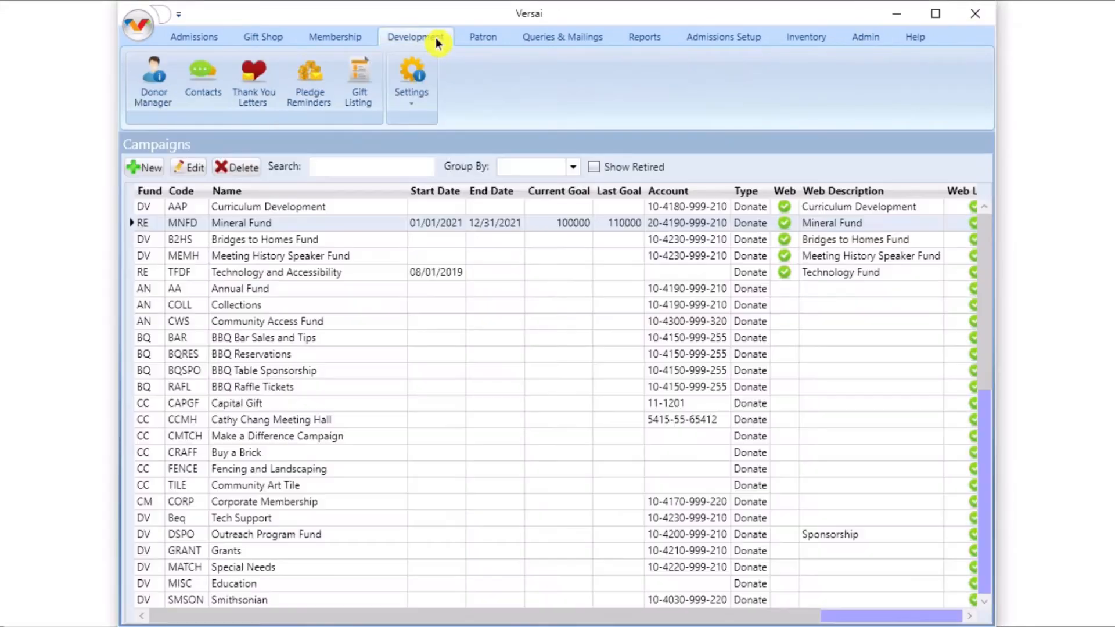
pyautogui.click(151, 96)
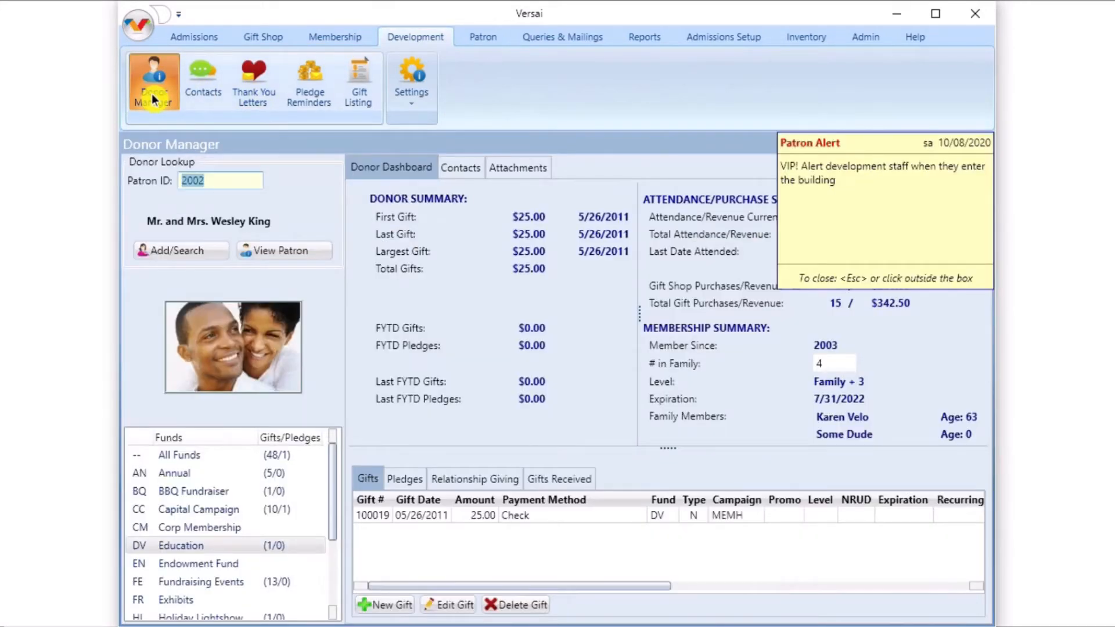
pyautogui.click(387, 609)
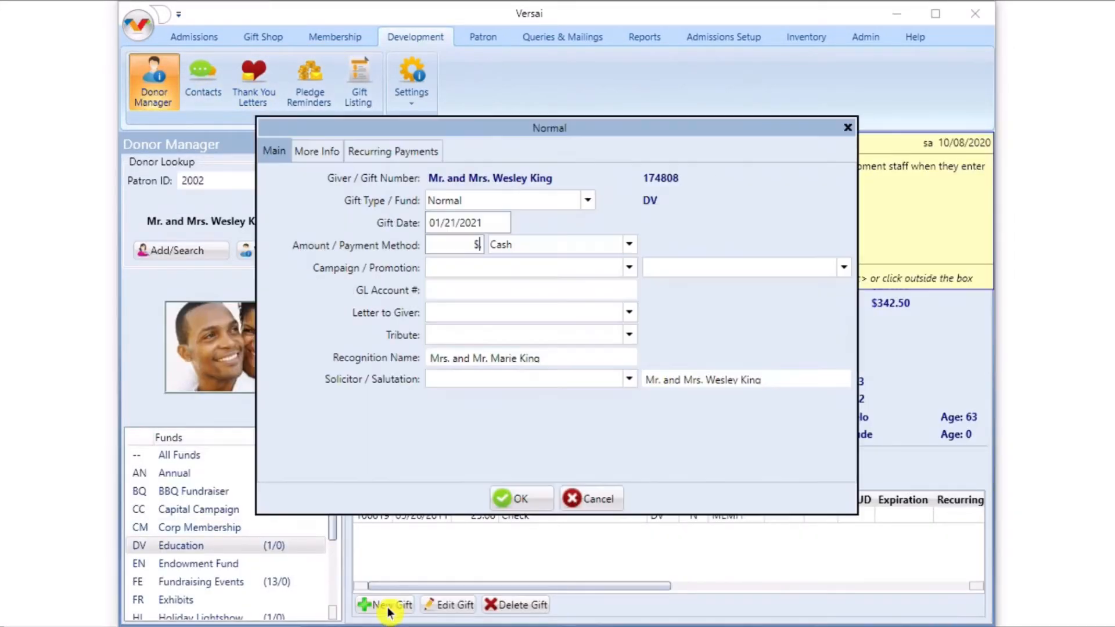
pyautogui.write('50.')
pyautogui.press('Tab')
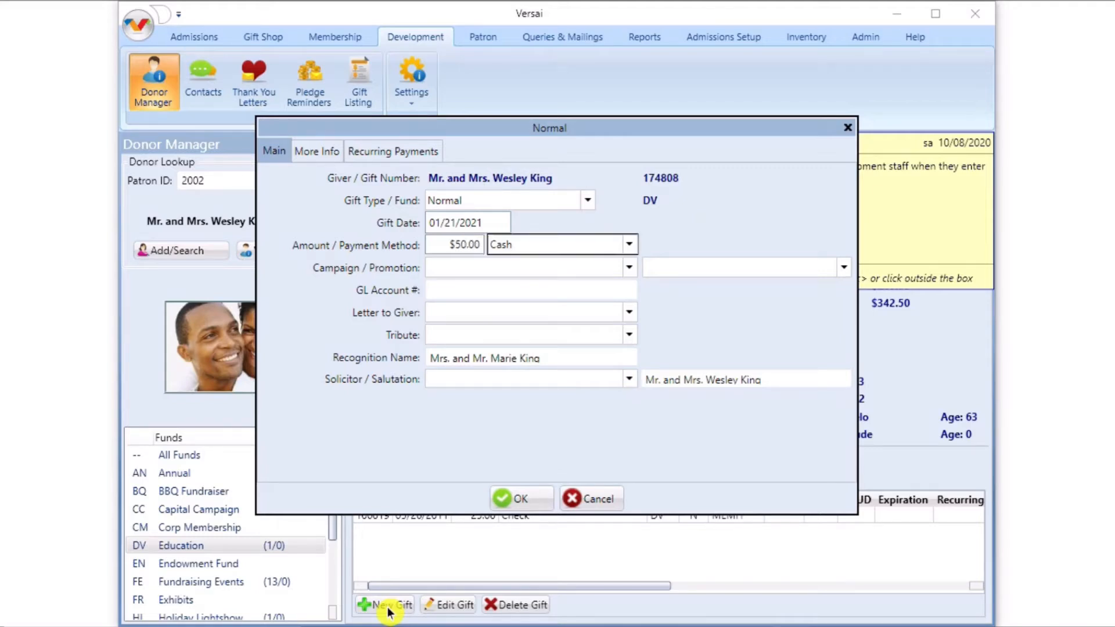
pyautogui.press('Tab')
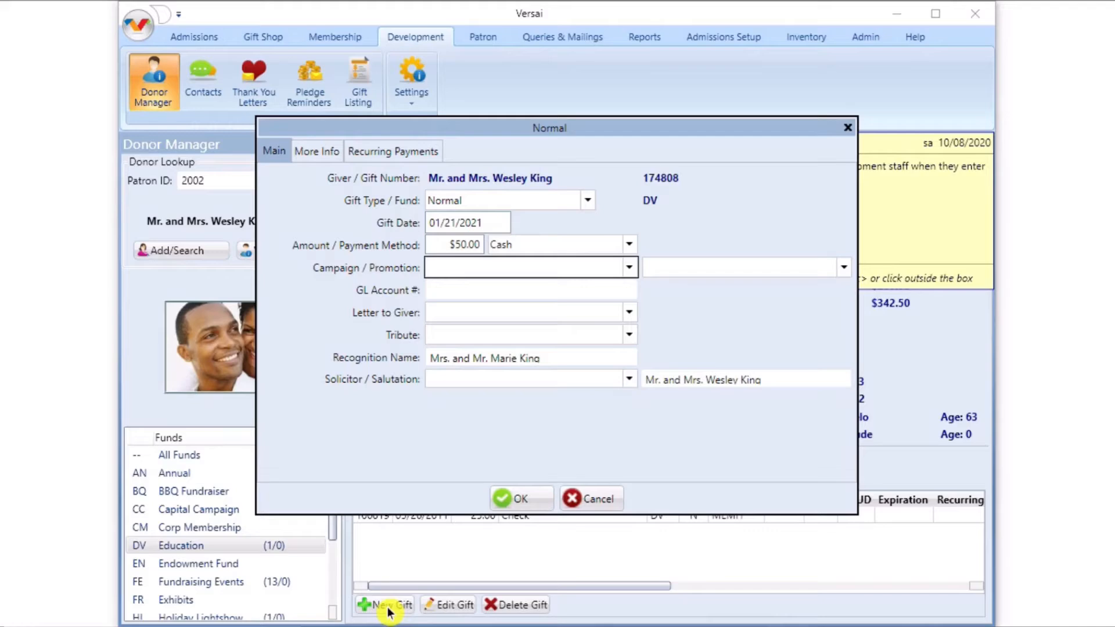
pyautogui.press('c')
pyautogui.moveTo(586, 294); pyautogui.dragTo(425, 290)
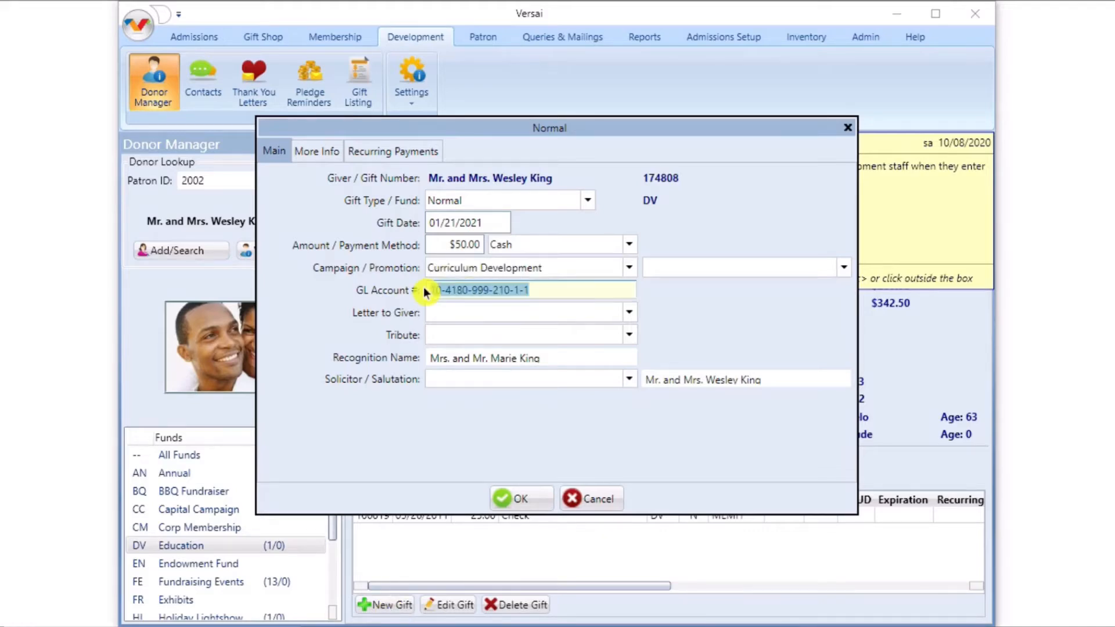
pyautogui.write('5415-55-65412')
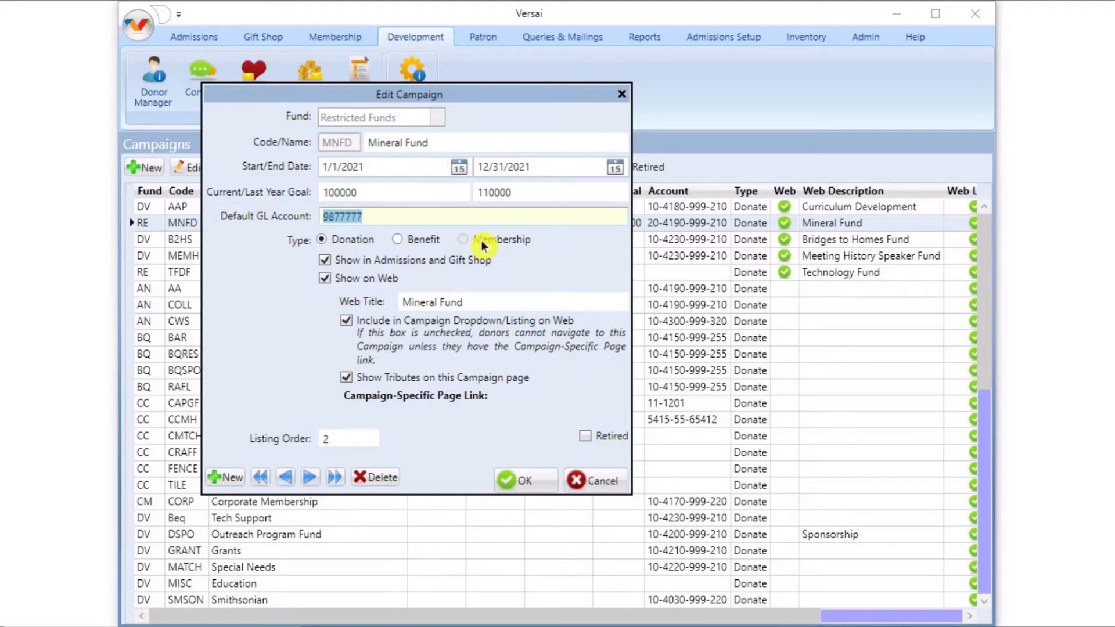
# - Discard the edit to the Mineral Fund campaign's default GL account
pyautogui.click(597, 480)
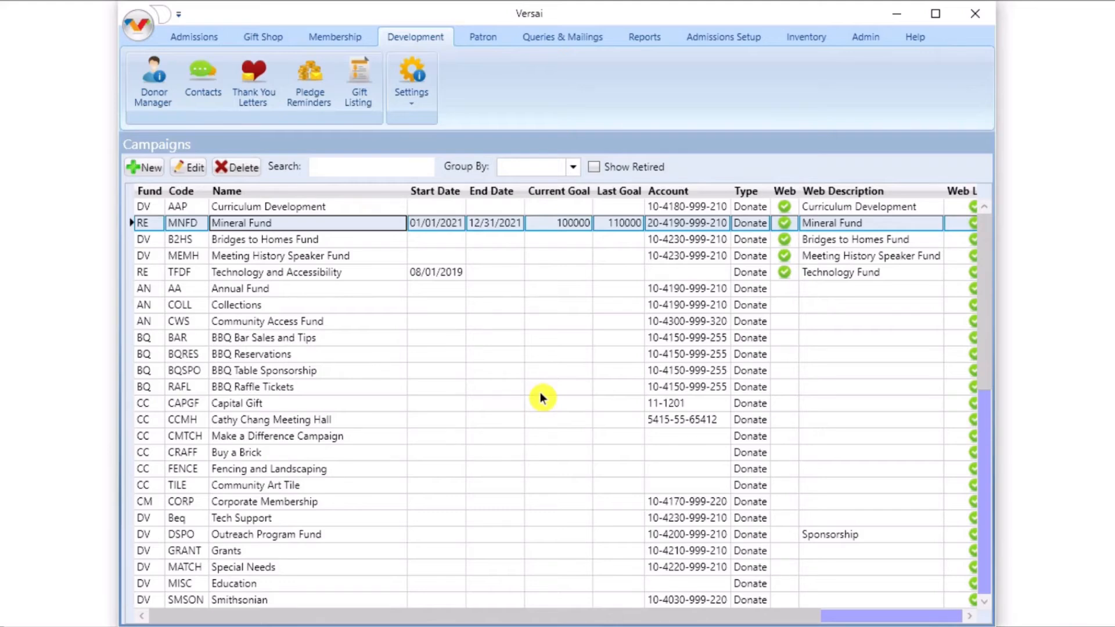
# - Open the 400-200 Planetarium entry among the admissions GL accounts and examine its code and description
pyautogui.click(709, 41)
pyautogui.click(464, 84)
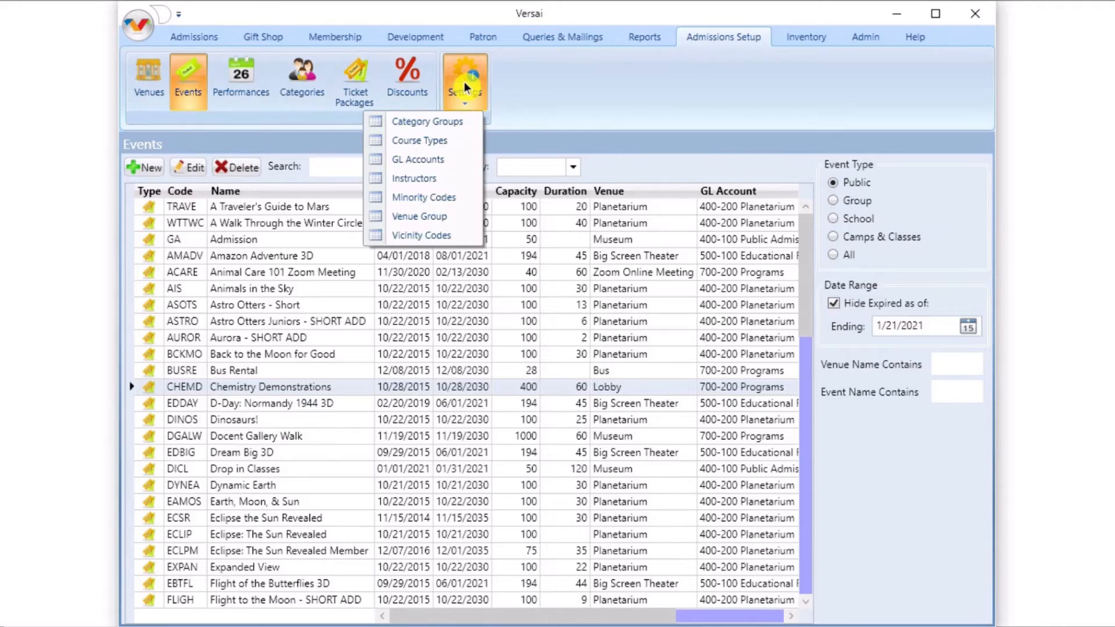
pyautogui.click(445, 158)
pyautogui.doubleClick(288, 224)
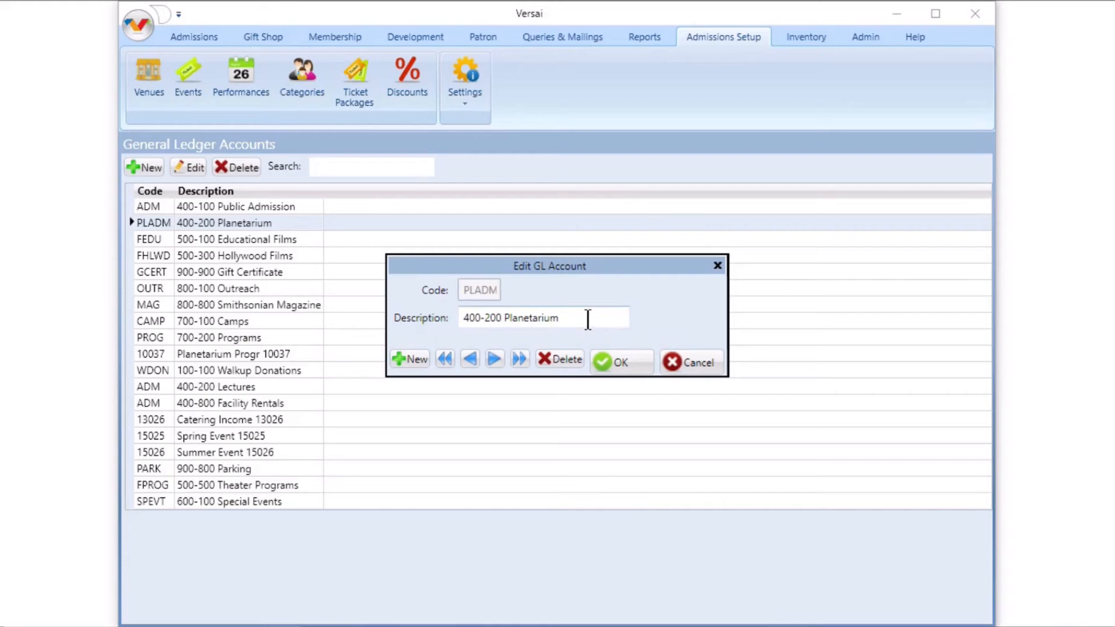
pyautogui.moveTo(589, 319); pyautogui.dragTo(433, 312)
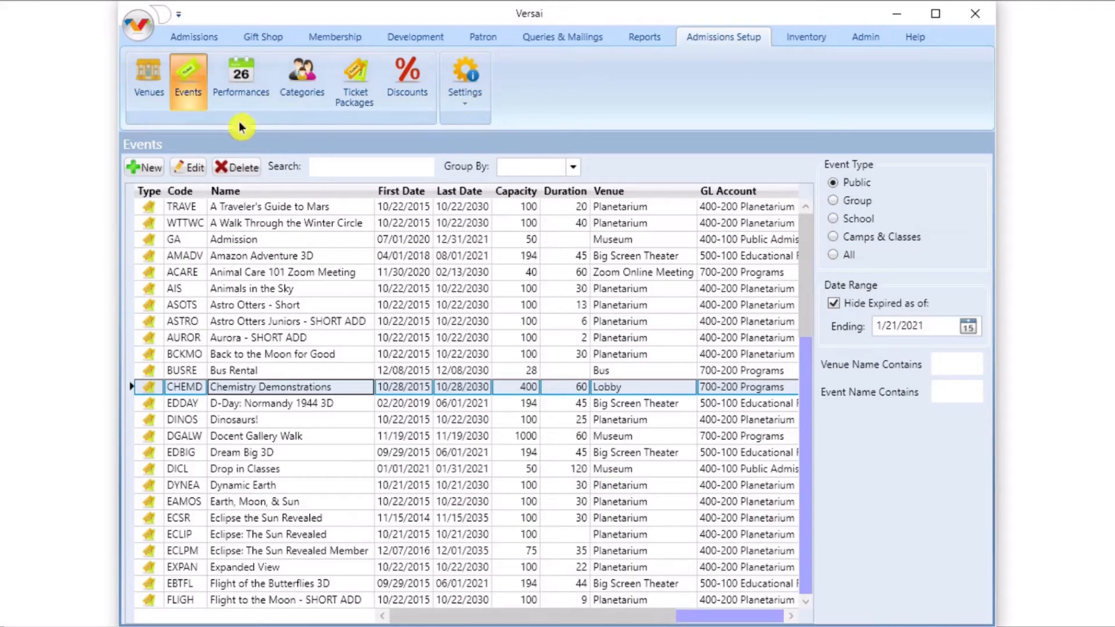
# - Open the Chemistry Demonstrations public event, review the GL accounts it can be assigned to, and cancel without changes
pyautogui.doubleClick(331, 392)
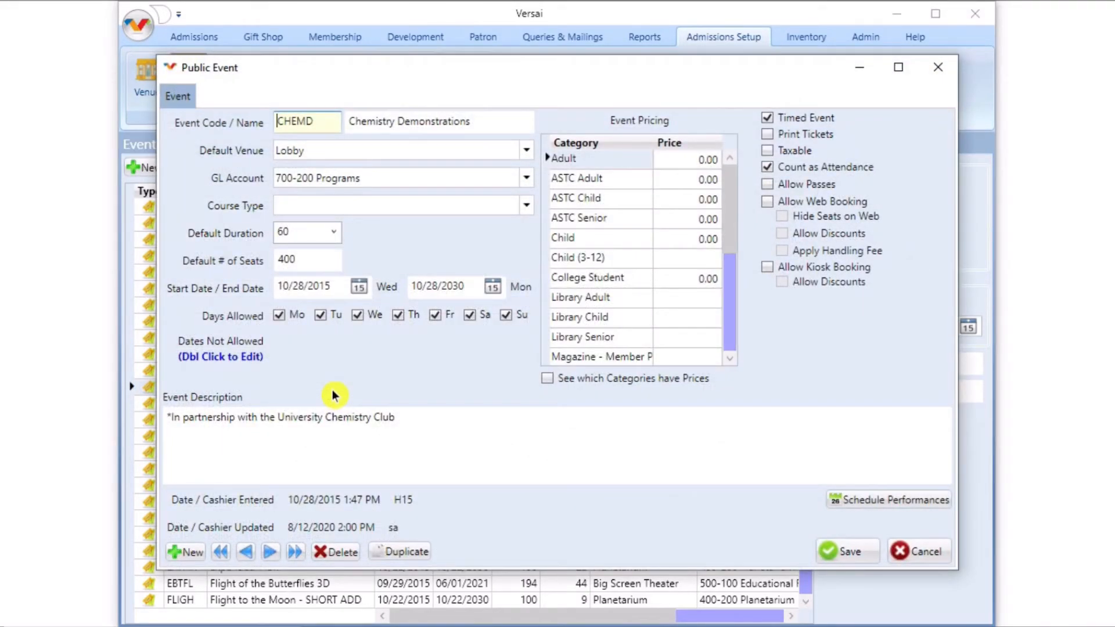
pyautogui.click(414, 189)
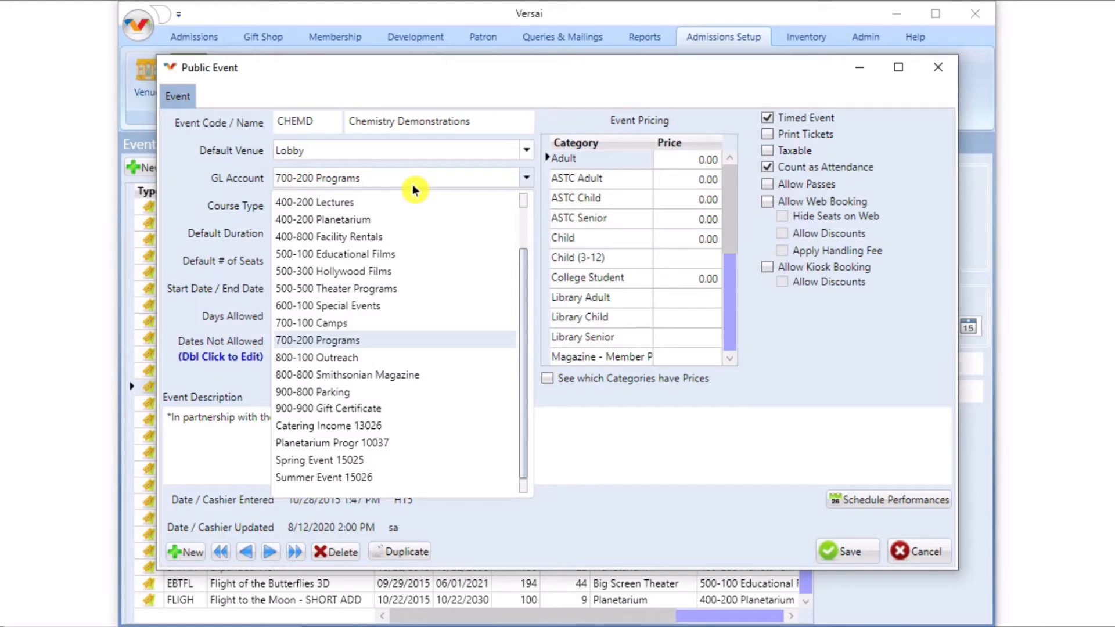
pyautogui.click(413, 186)
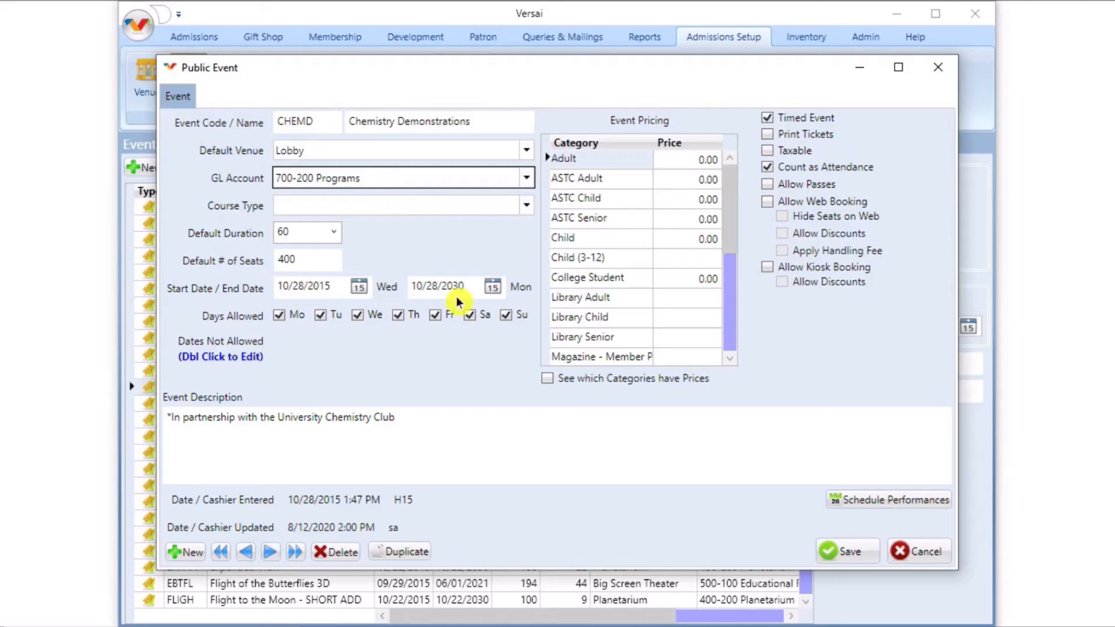
pyautogui.click(917, 552)
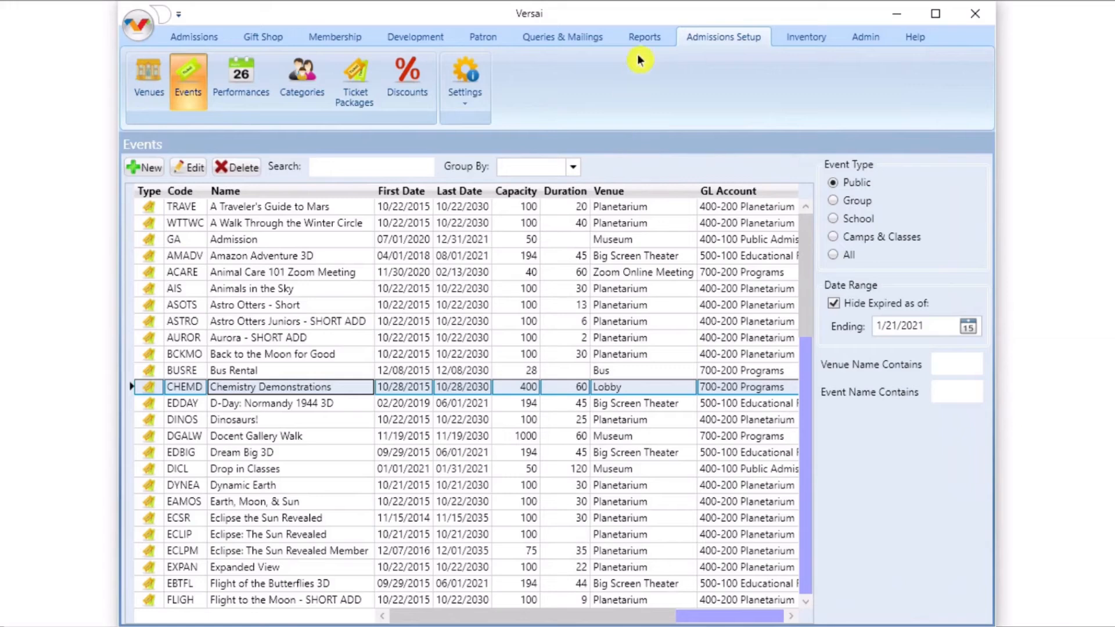
# - Preview the Attendance Report by GL account in the "GL Account, Event, Category" format and close the preview
pyautogui.click(639, 38)
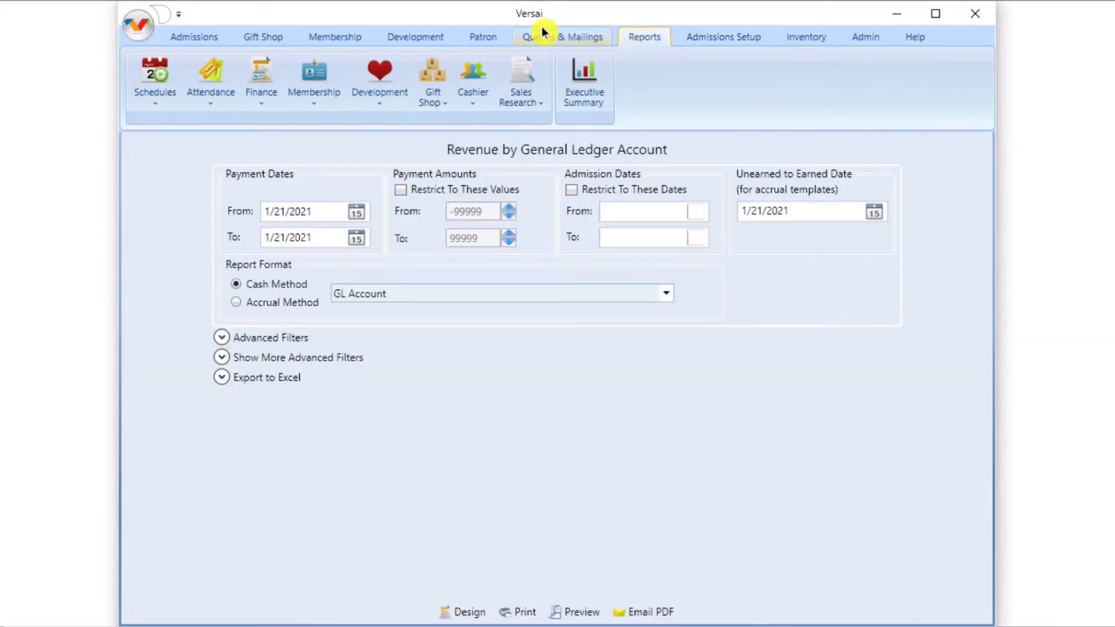
pyautogui.click(263, 90)
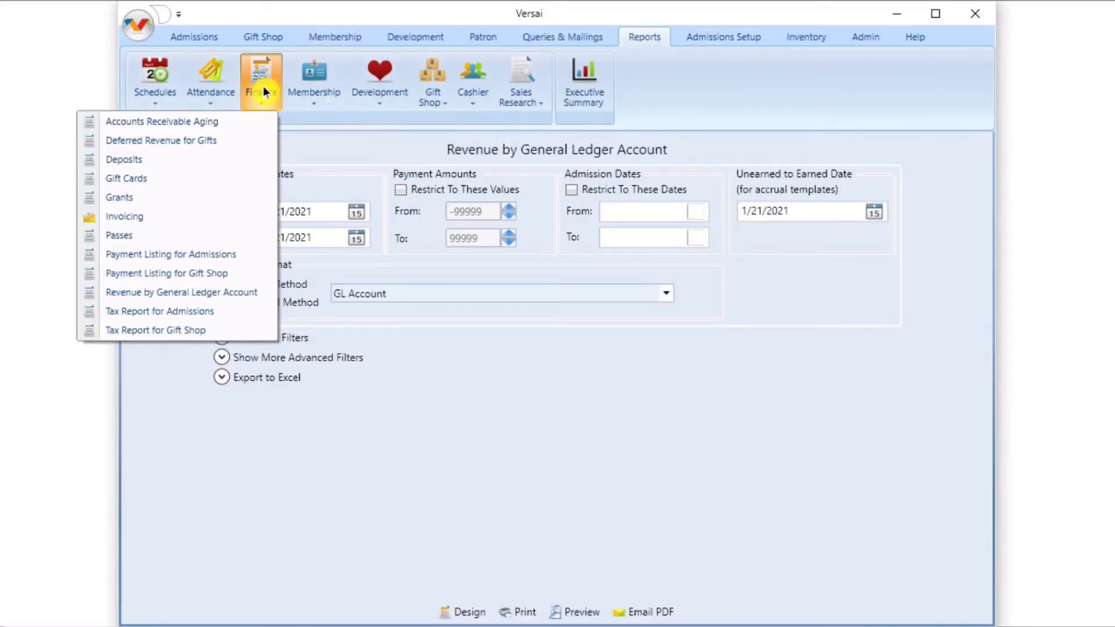
pyautogui.click(219, 80)
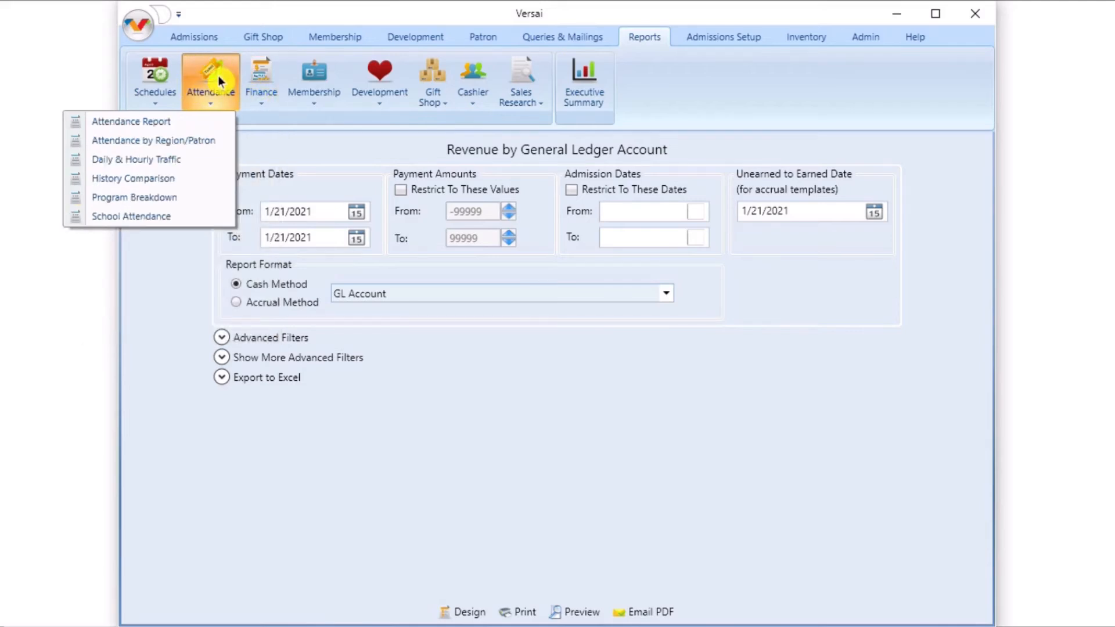
pyautogui.click(149, 121)
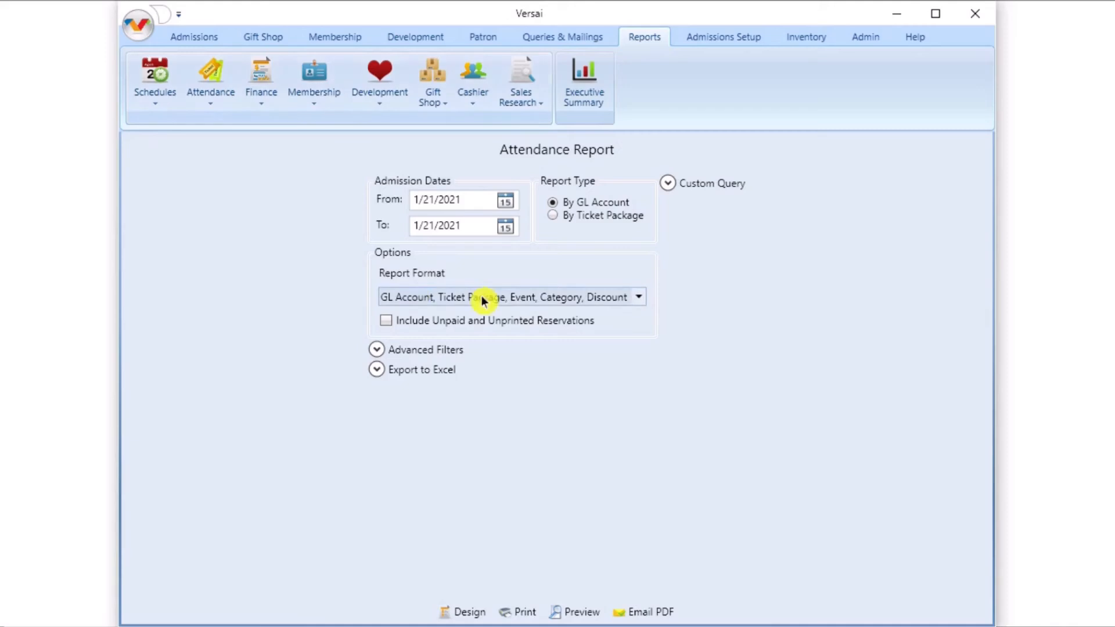
pyautogui.click(523, 298)
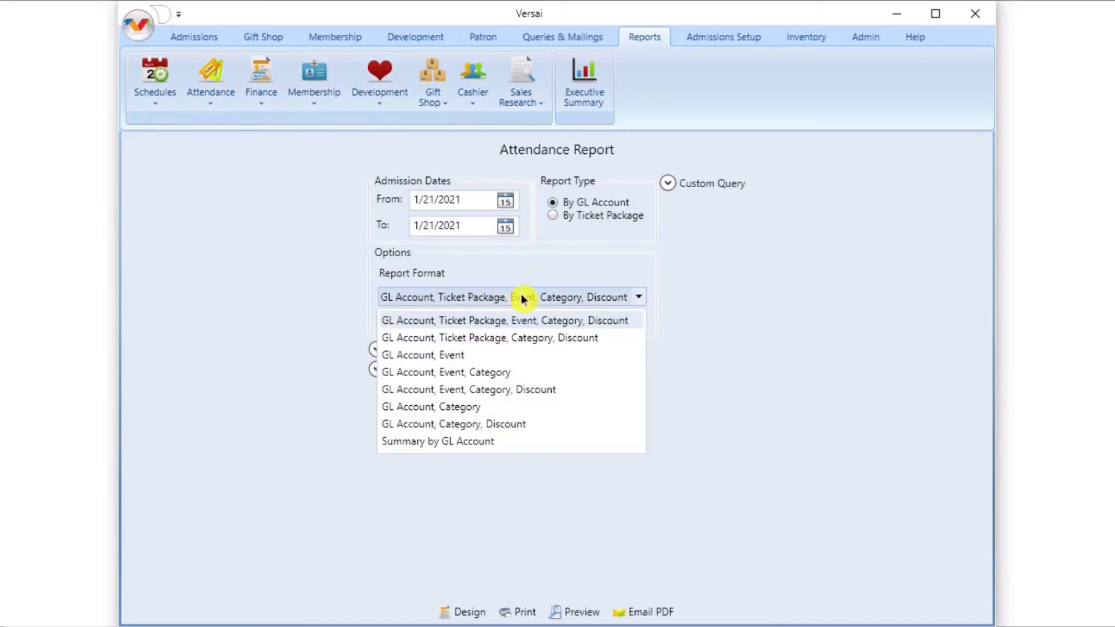
pyautogui.click(497, 372)
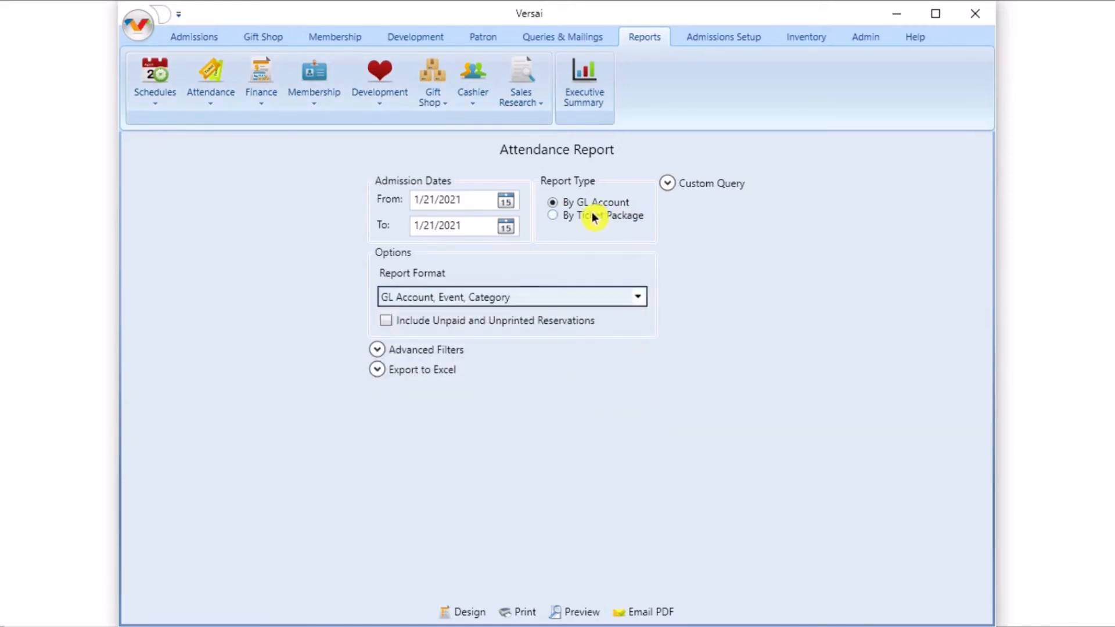
pyautogui.click(571, 611)
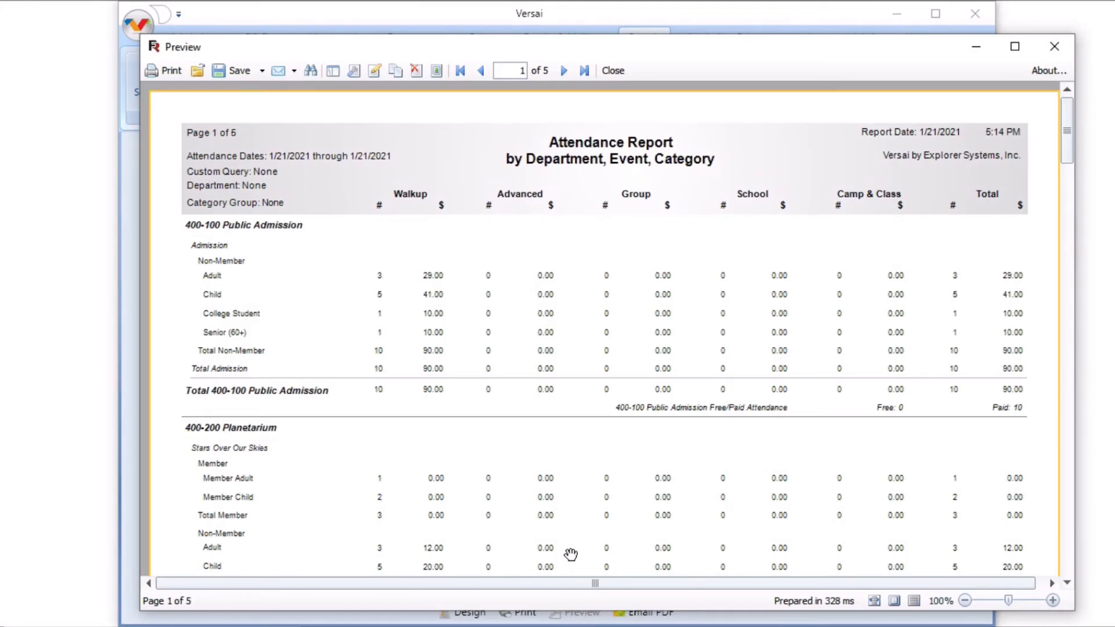
pyautogui.click(614, 71)
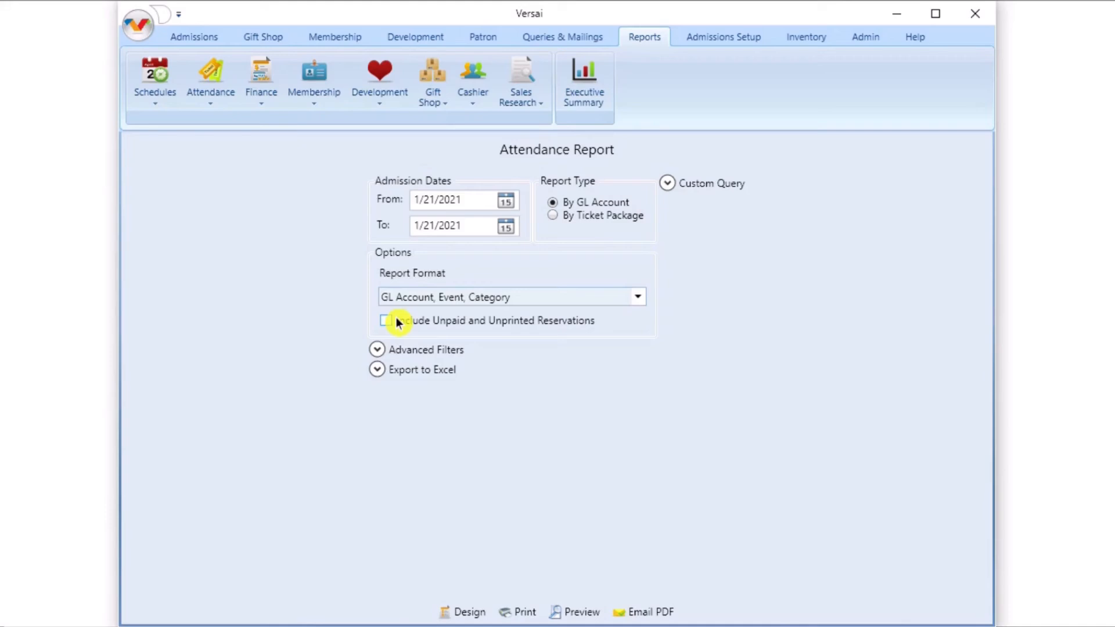
# - Open the Cessna Fliers Society group sale from the admissions sales list, examine its recorded payments, and finish and close the sale
pyautogui.click(208, 36)
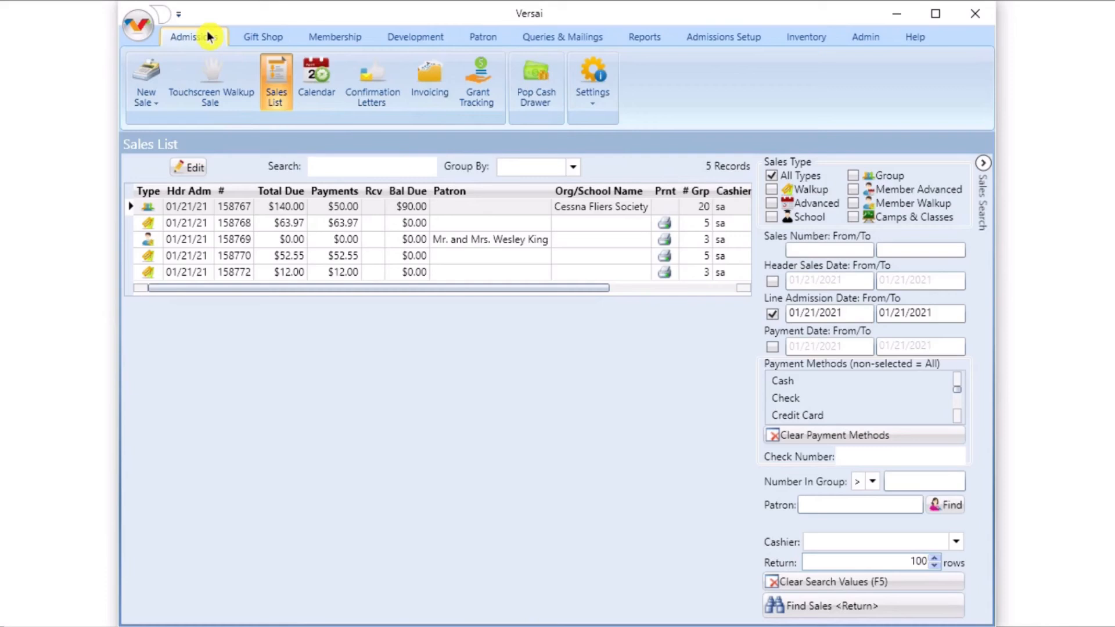
pyautogui.doubleClick(224, 207)
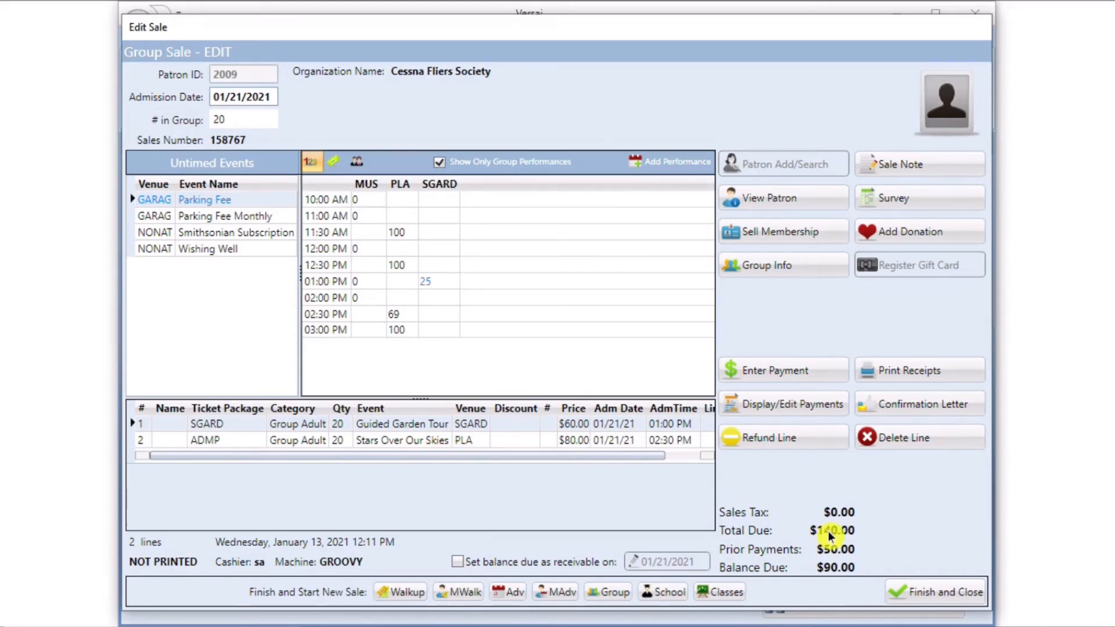
pyautogui.click(802, 406)
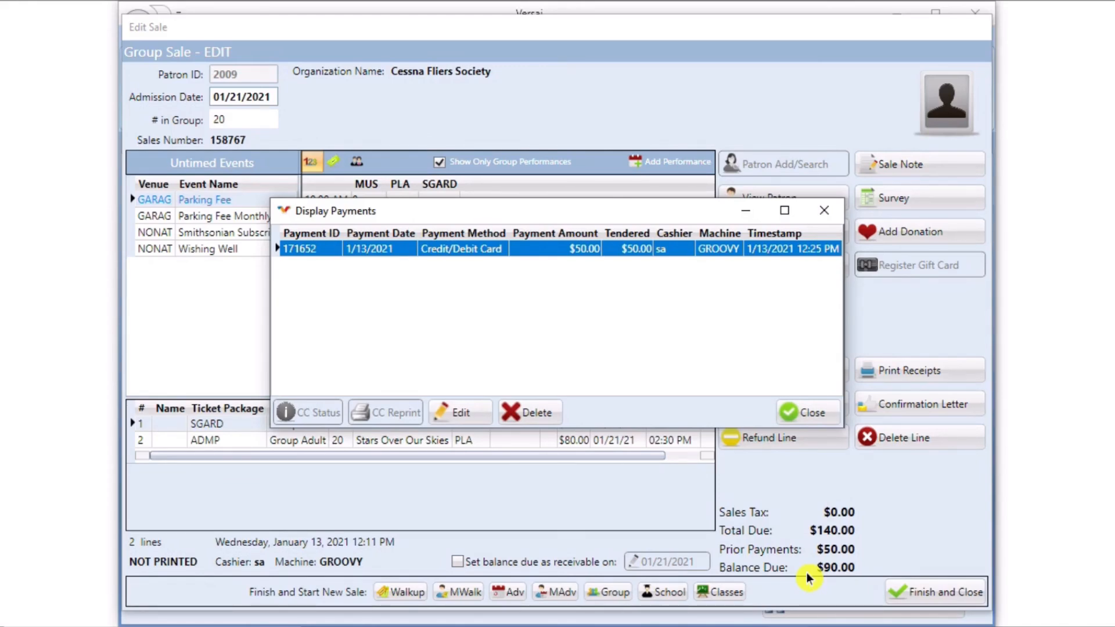
pyautogui.click(809, 412)
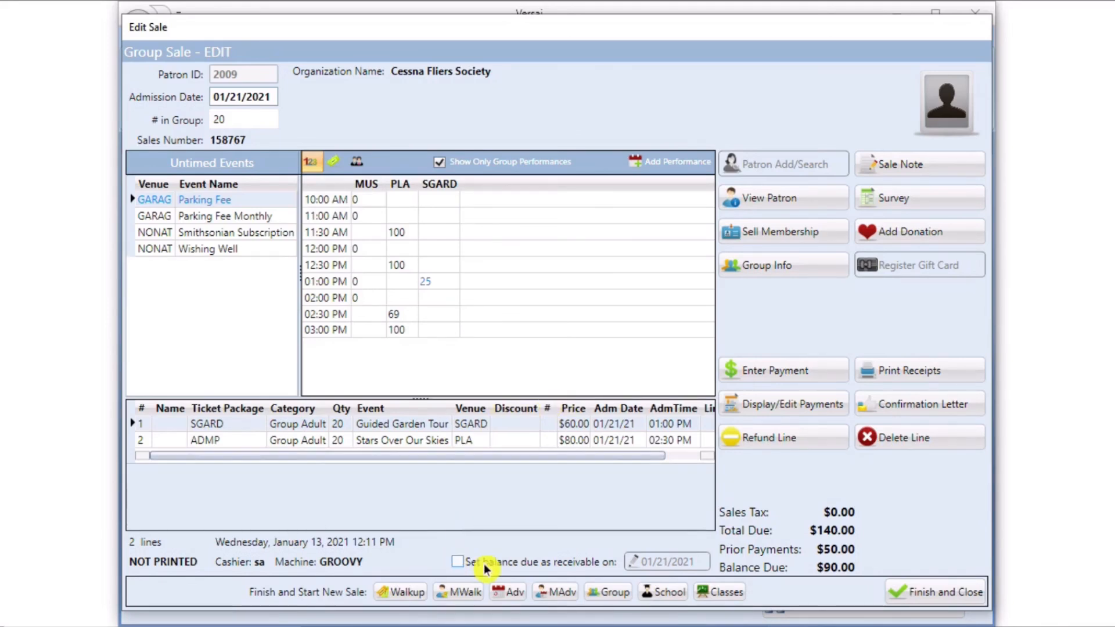
pyautogui.click(929, 593)
pyautogui.click(644, 411)
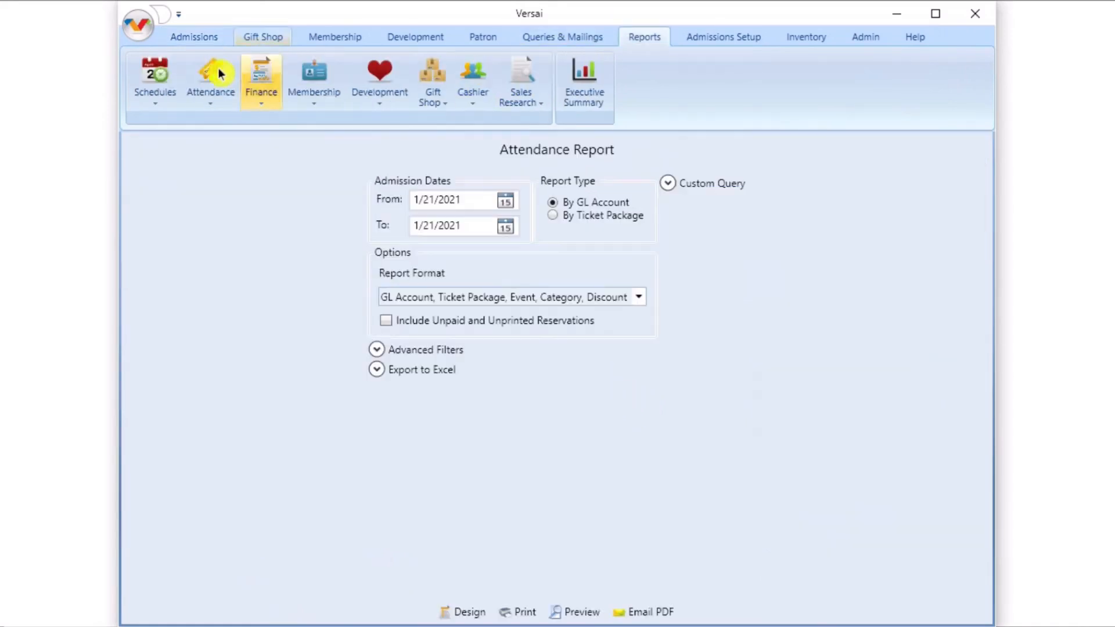
pyautogui.click(218, 74)
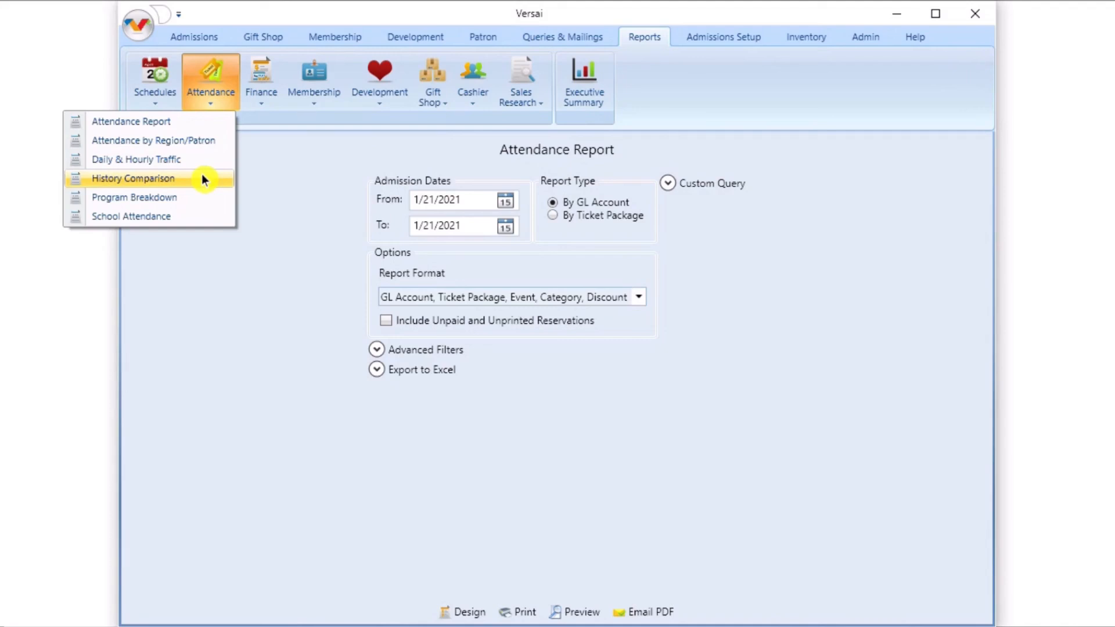
pyautogui.click(267, 75)
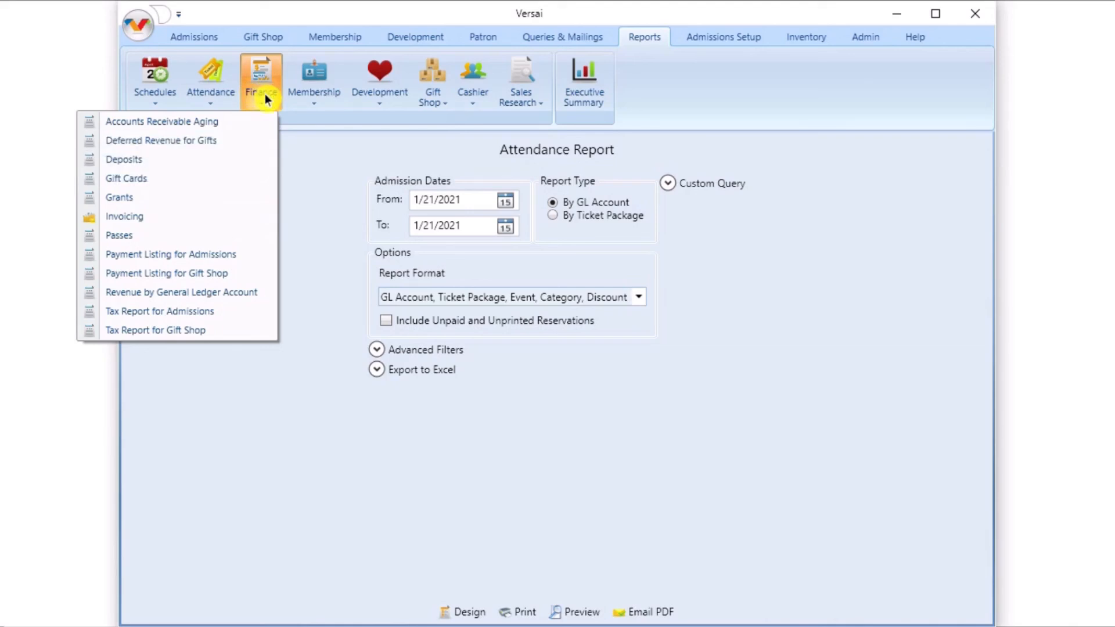
pyautogui.click(323, 214)
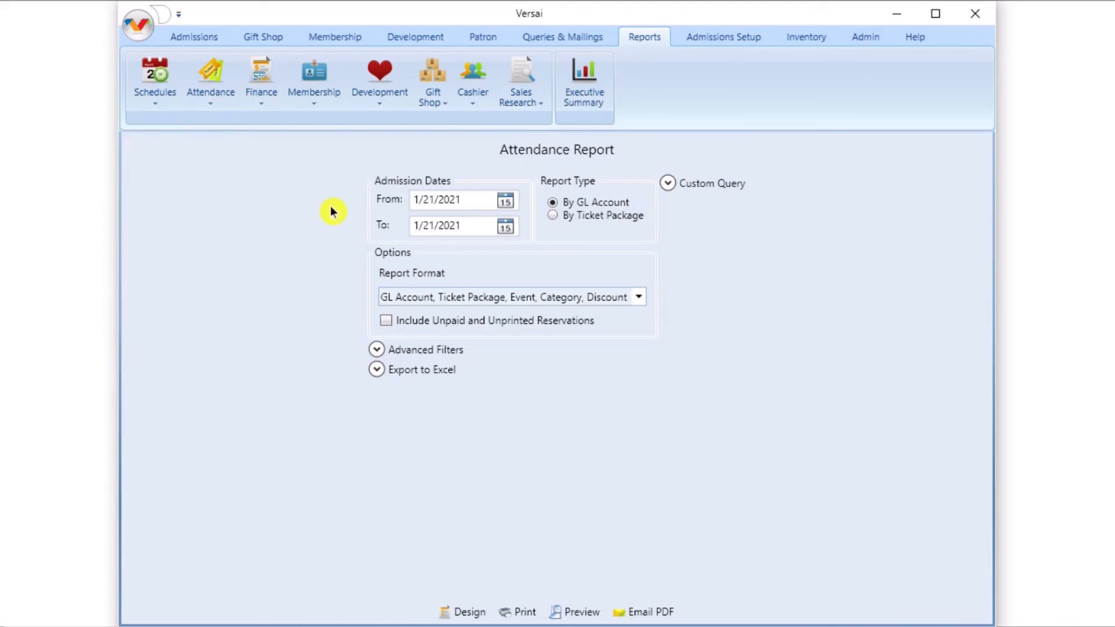